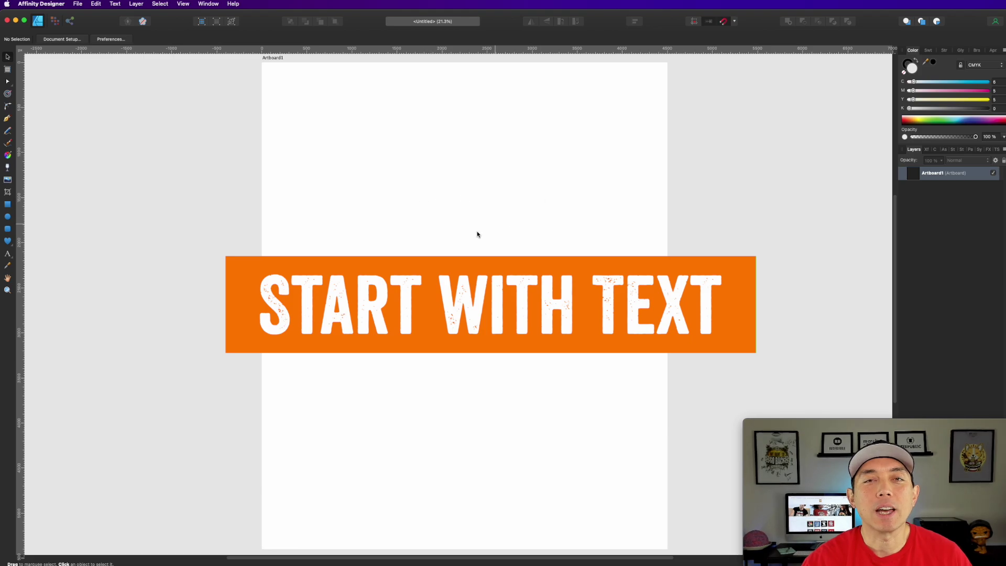
# - Add the art text "BEST" in the upper part of the artboard and enlarge it to about 179 pt
pyautogui.click(6, 256)
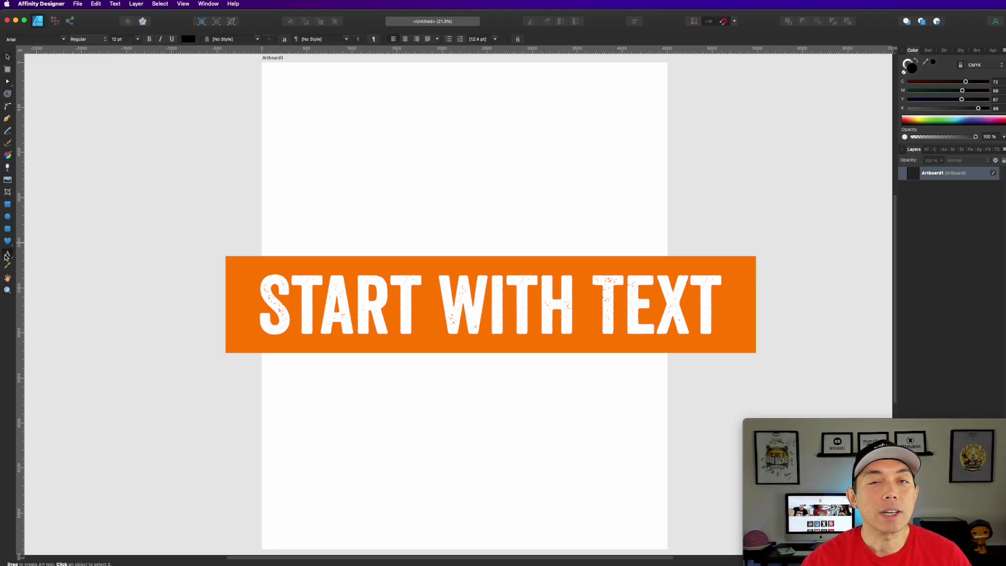
pyautogui.click(395, 171)
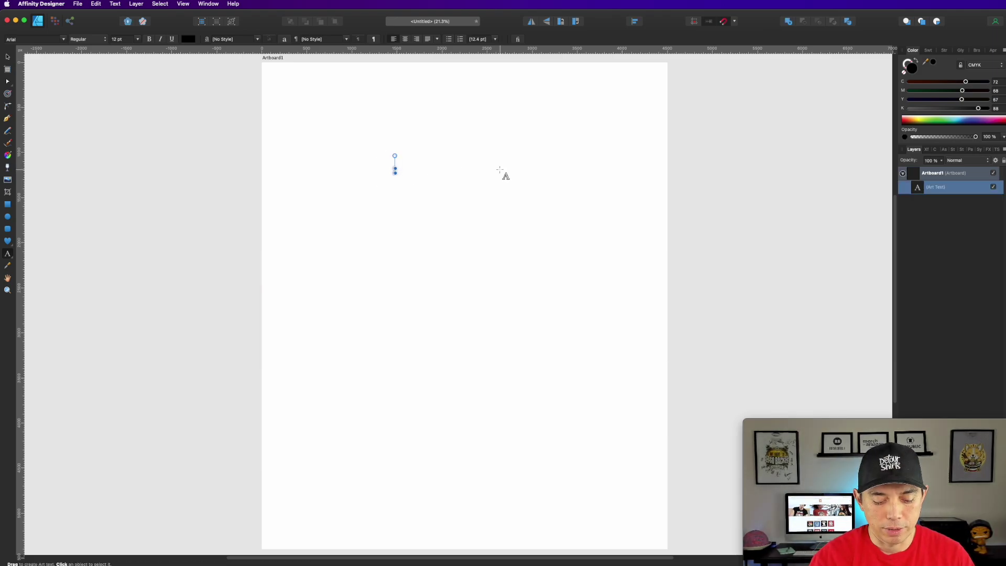
pyautogui.press('Escape')
pyautogui.write('BEST')
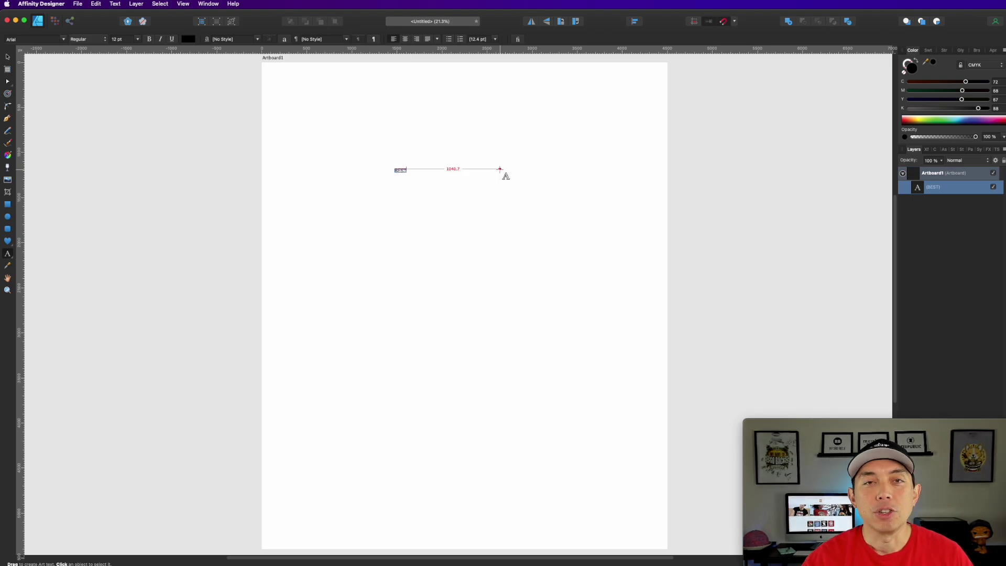
pyautogui.press('Escape')
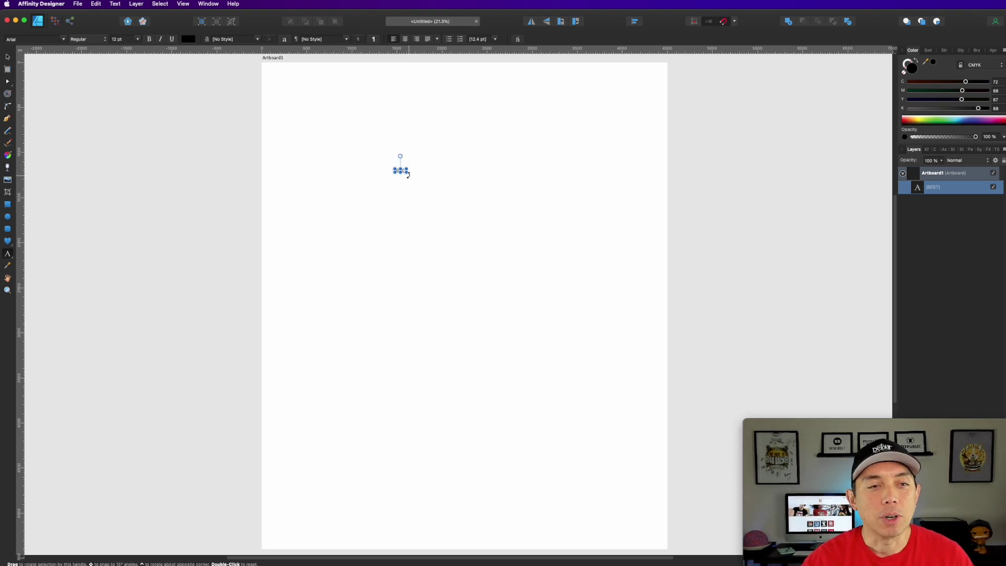
pyautogui.moveTo(407, 173); pyautogui.dragTo(559, 262)
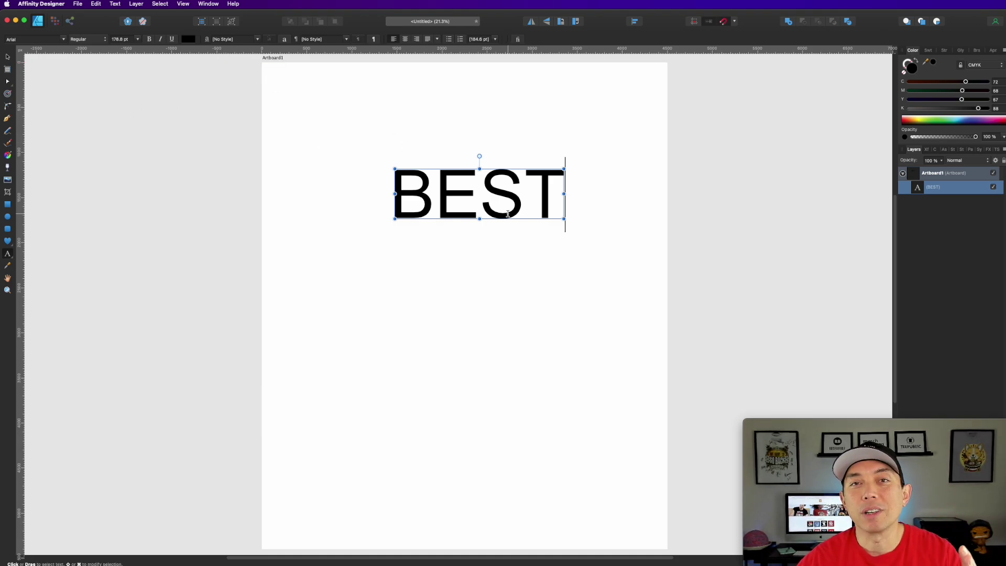
pyautogui.press('Escape')
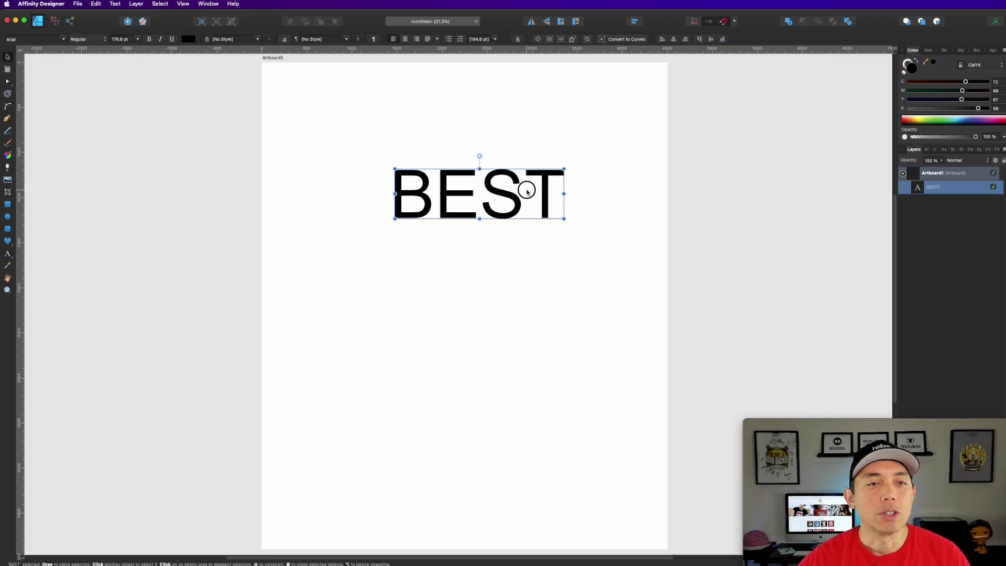
# - Change the BEST text's font to Impact, then enlarge it to about 271 pt and place it near the artboard's upper edge
pyautogui.doubleClick(505, 190)
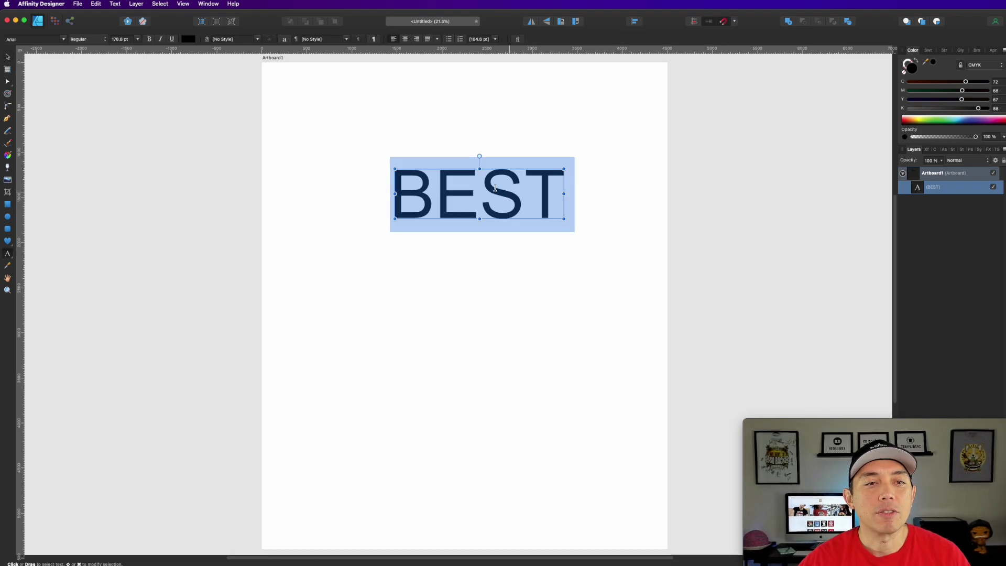
pyautogui.click(31, 39)
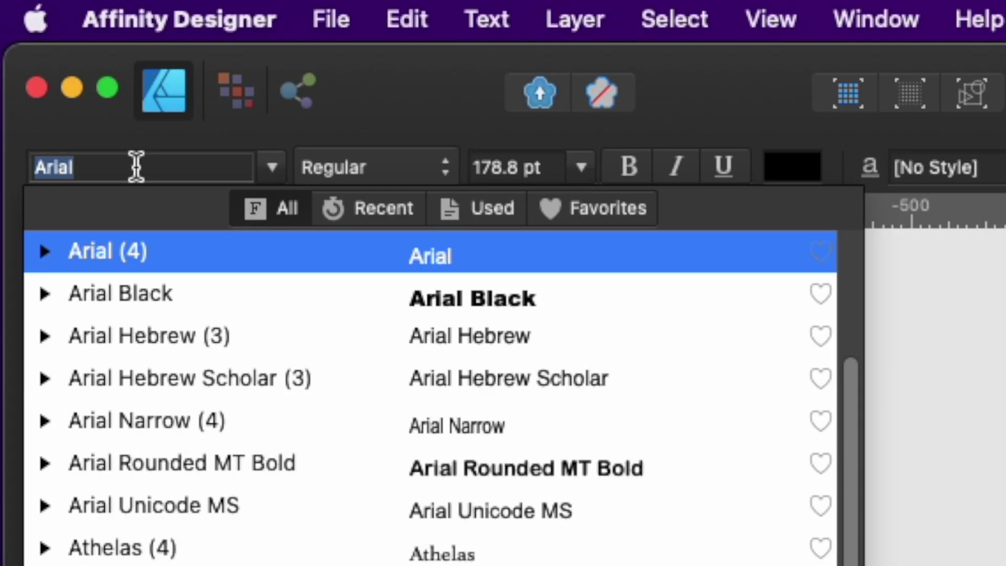
pyautogui.write('IMPA')
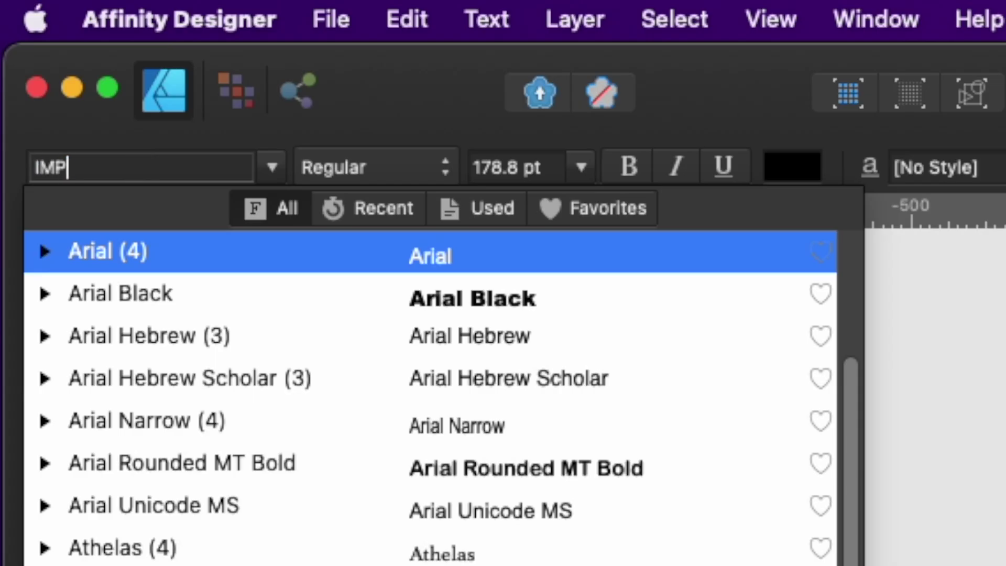
pyautogui.write('CT')
pyautogui.press('Return')
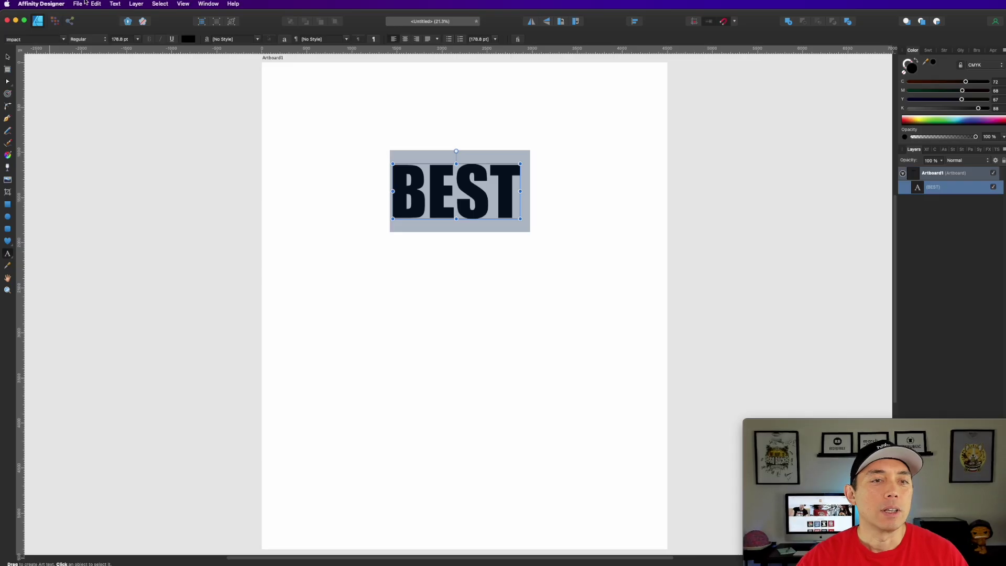
pyautogui.click(8, 58)
pyautogui.moveTo(520, 219); pyautogui.dragTo(527, 186)
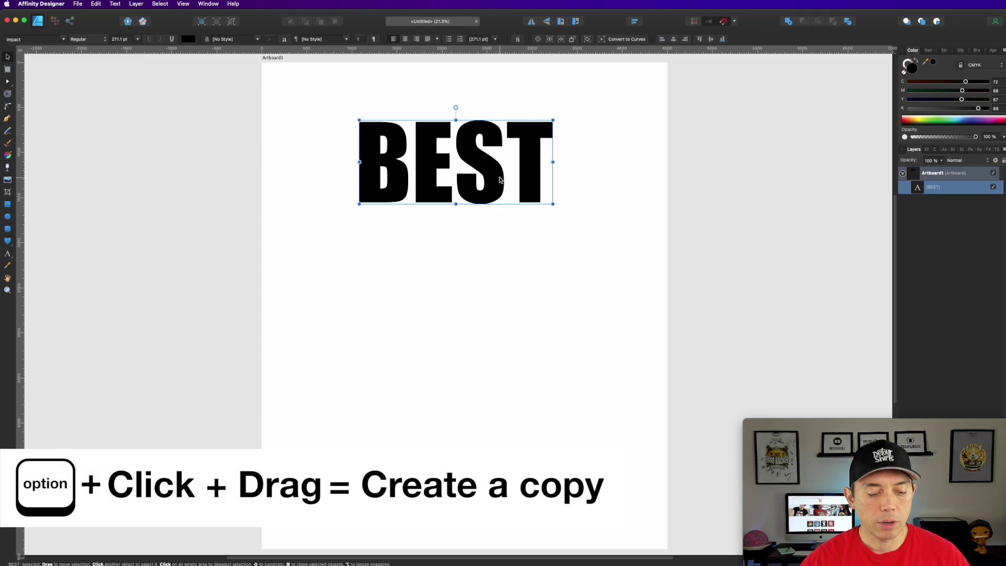
# - Copy the BEST text directly beneath the original and change the copy's wording to "DAD"
pyautogui.moveTo(498, 174); pyautogui.dragTo(501, 257)
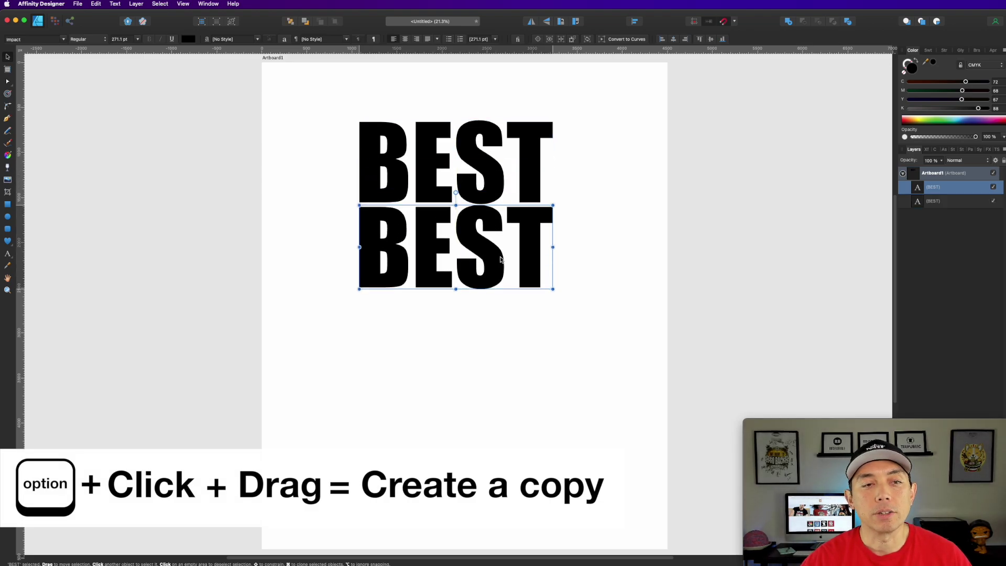
pyautogui.doubleClick(500, 256)
pyautogui.write('DAD')
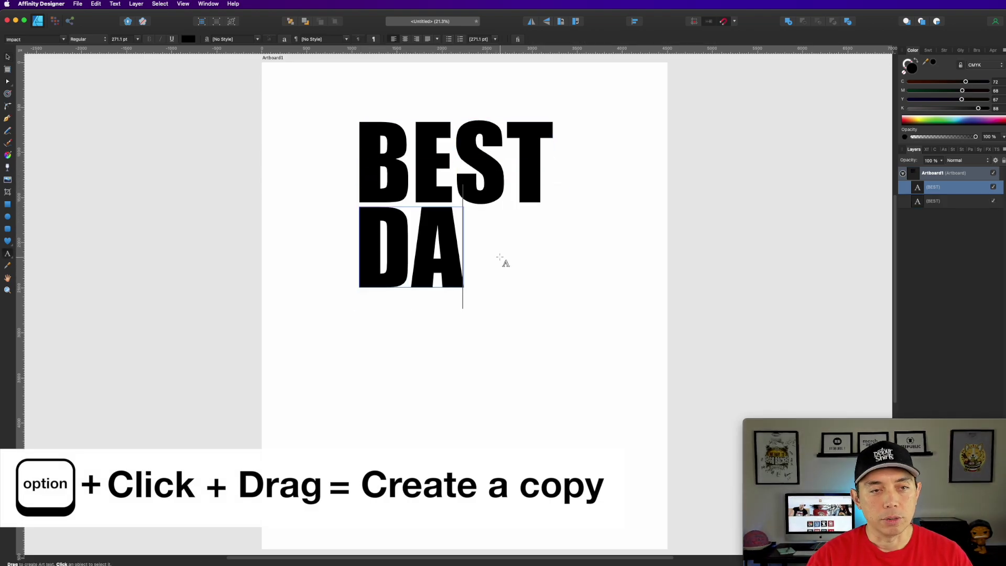
pyautogui.press('Escape')
# - Copy the DAD text directly beneath itself and change the copy's wording to "EVER"
pyautogui.moveTo(479, 262); pyautogui.dragTo(477, 348)
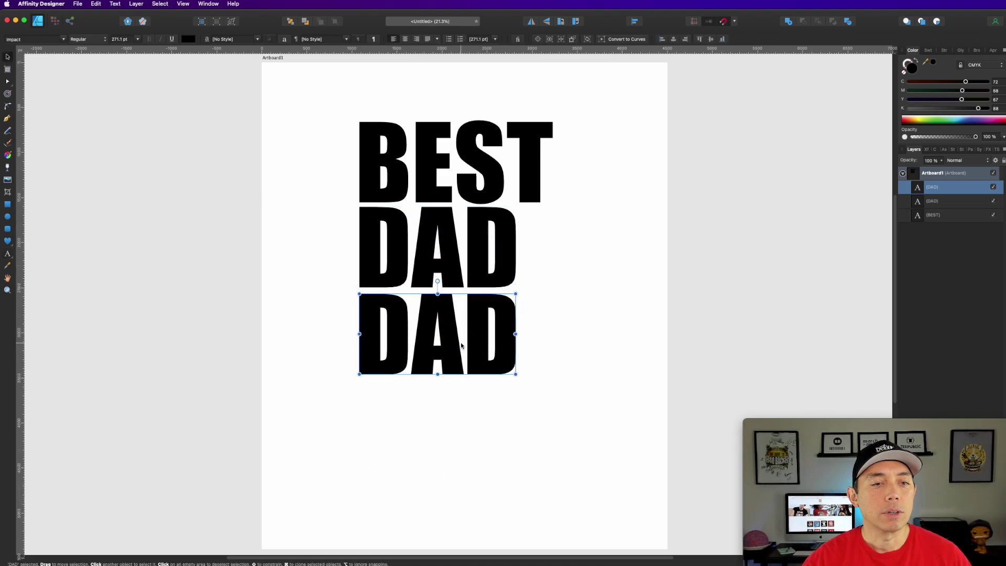
pyautogui.doubleClick(461, 344)
pyautogui.write('EVER')
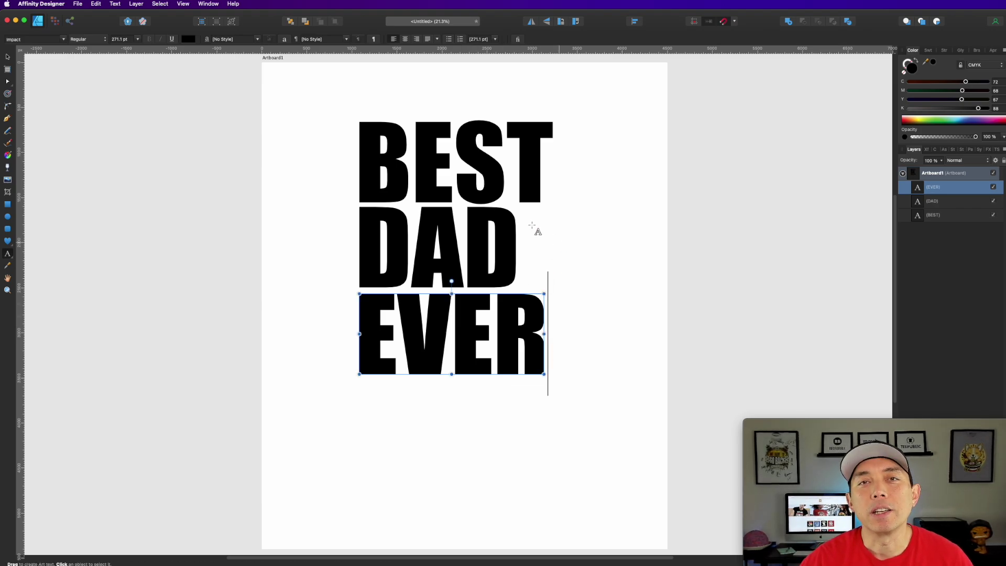
pyautogui.click(7, 56)
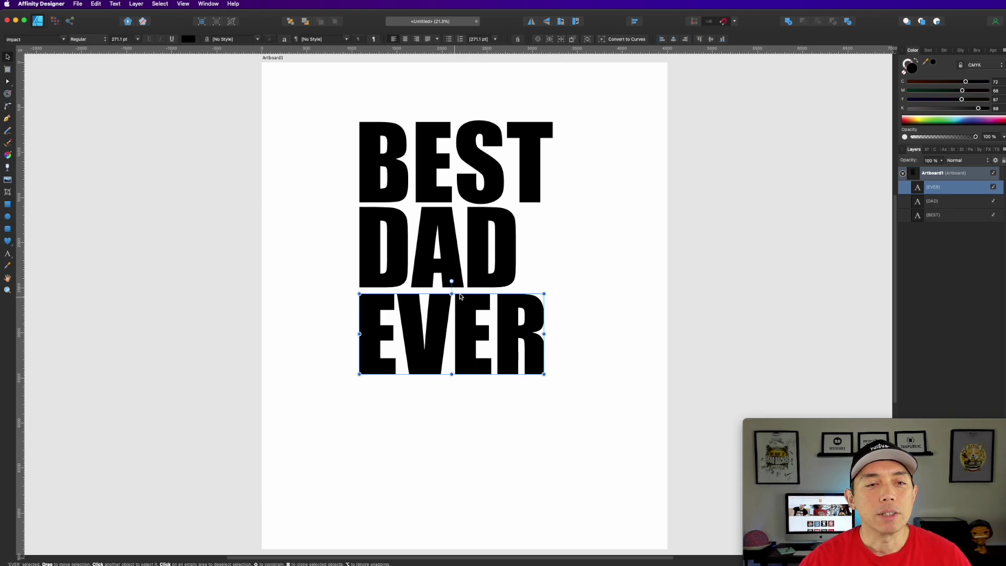
# - Enlarge DAD to about 335 pt and EVER to about 284 pt to match BEST's width, stacking them closely without overlap
pyautogui.click(492, 253)
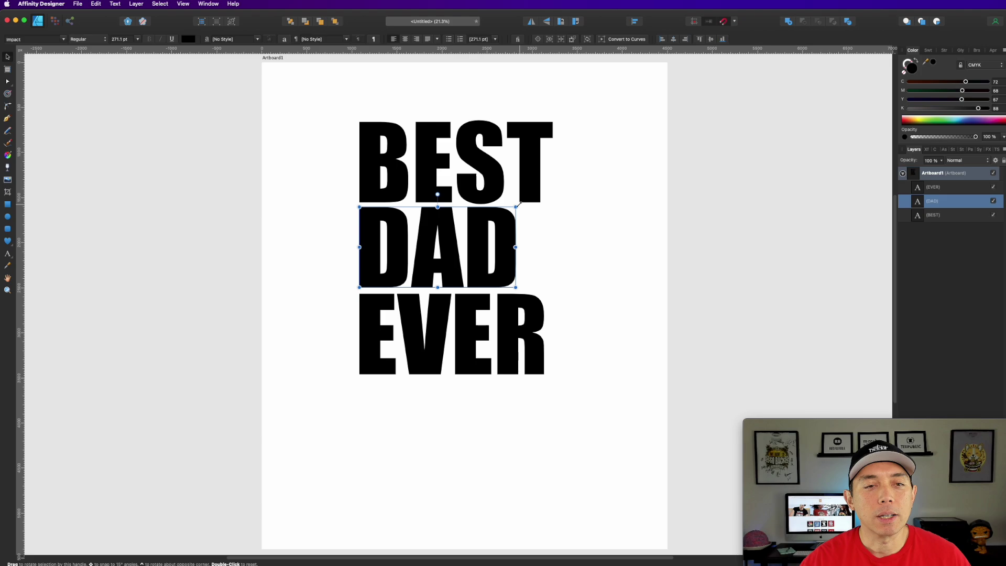
pyautogui.moveTo(516, 206); pyautogui.dragTo(554, 186)
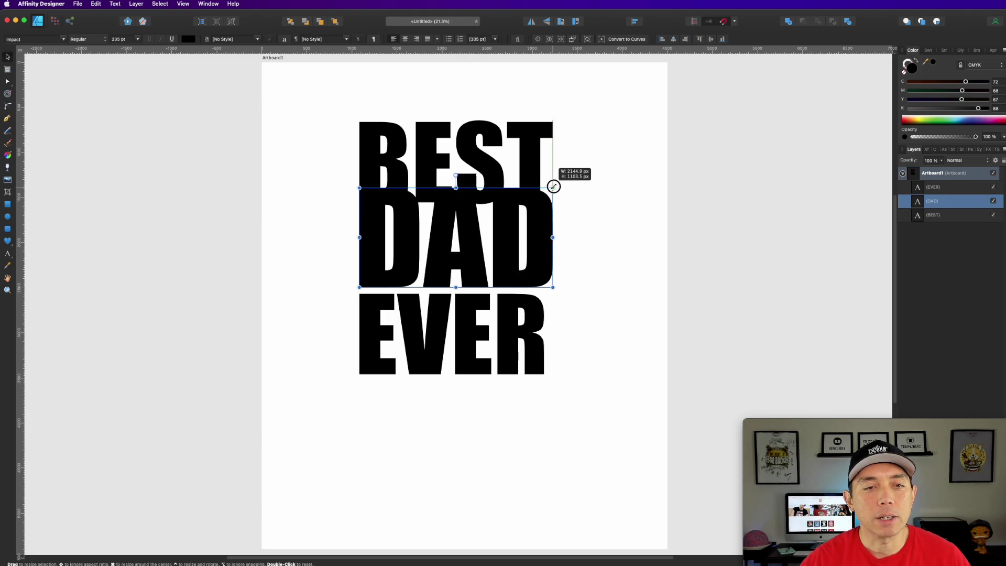
pyautogui.click(530, 317)
pyautogui.moveTo(545, 294); pyautogui.dragTo(517, 295)
pyautogui.keyDown('shift'); pyautogui.click(524, 283); pyautogui.keyUp('shift')
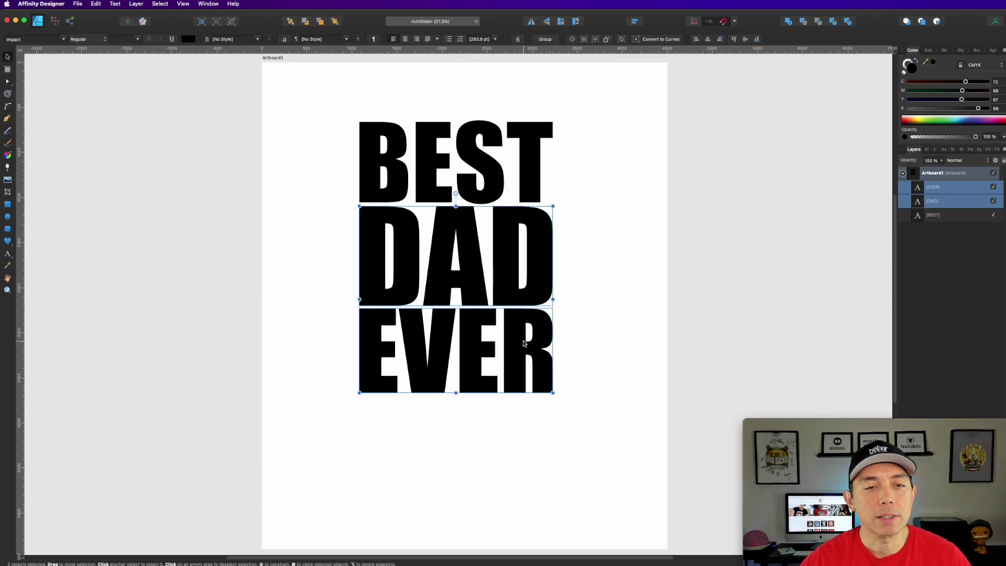
pyautogui.click(618, 285)
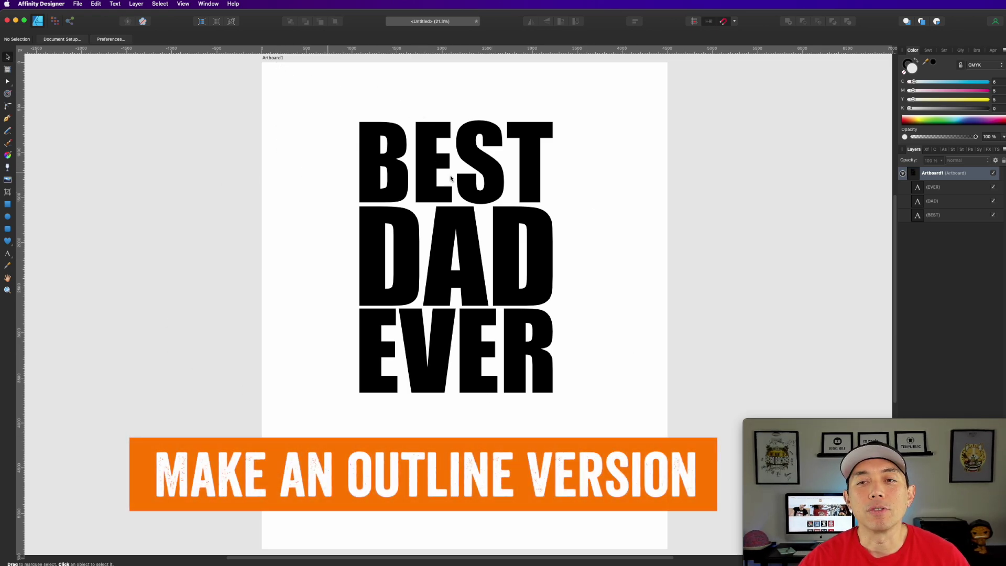
# - Duplicate the BEST, DAD and EVER text layers in place
pyautogui.click(946, 187)
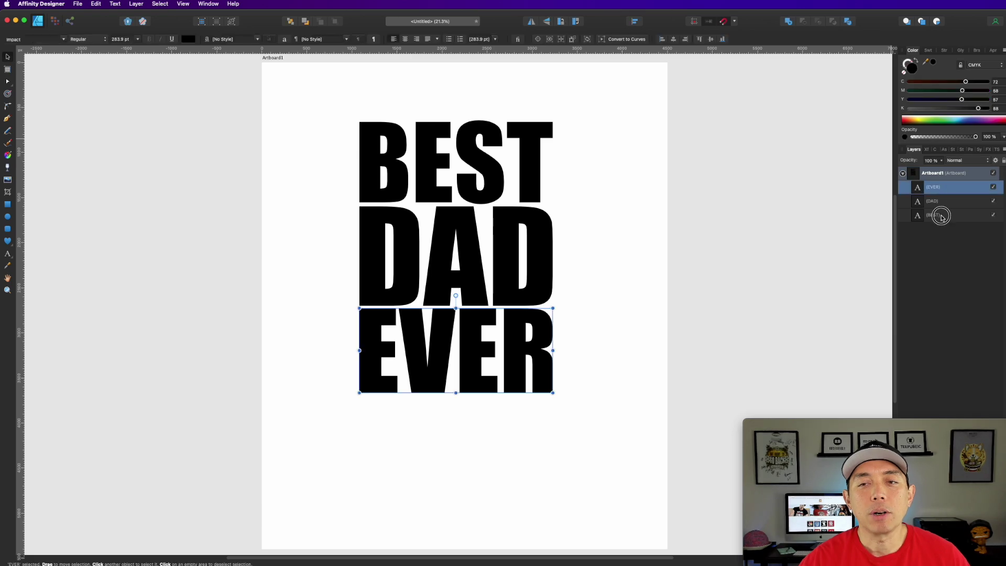
pyautogui.keyDown('shift'); pyautogui.click(941, 215); pyautogui.keyUp('shift')
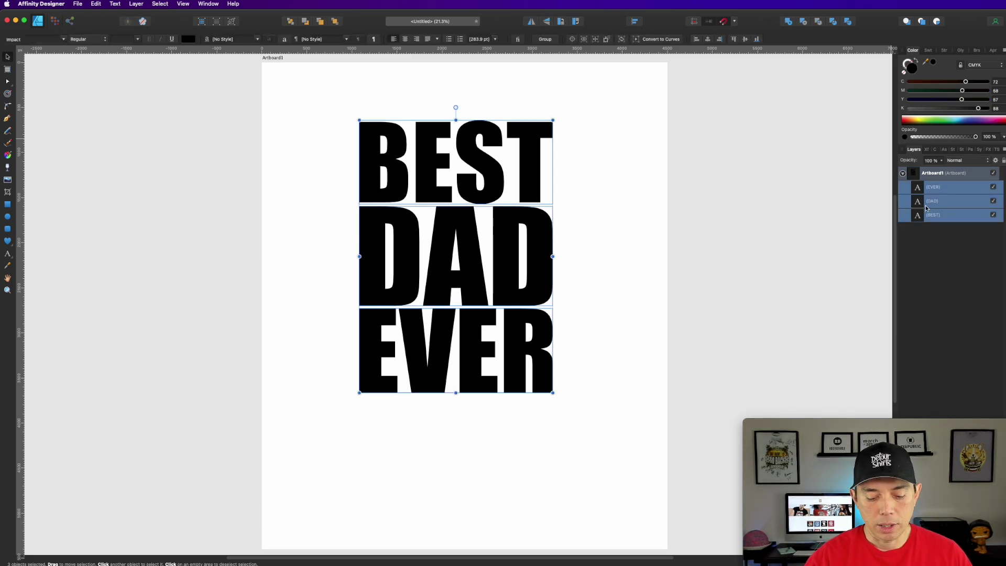
pyautogui.press('super+j')
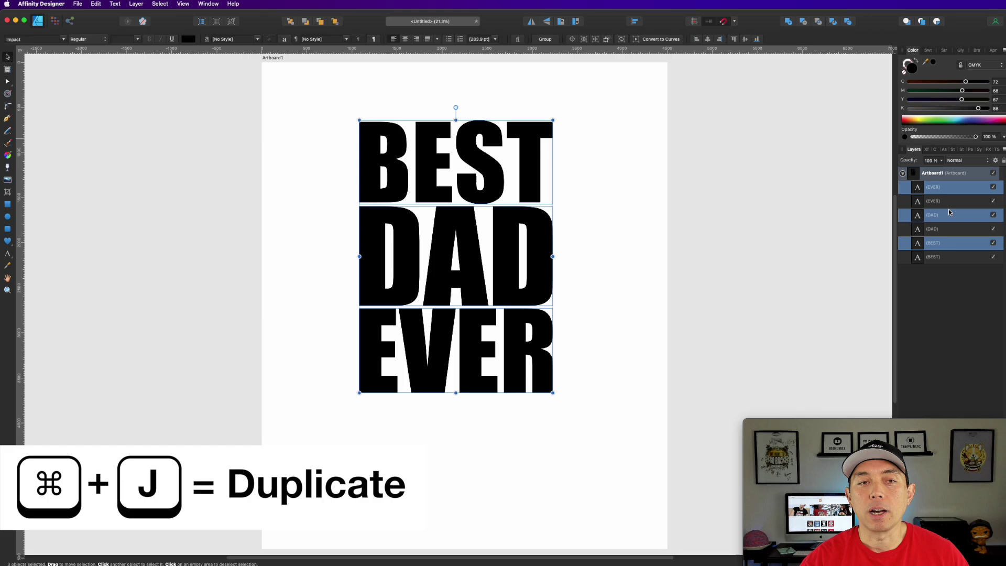
pyautogui.click(808, 207)
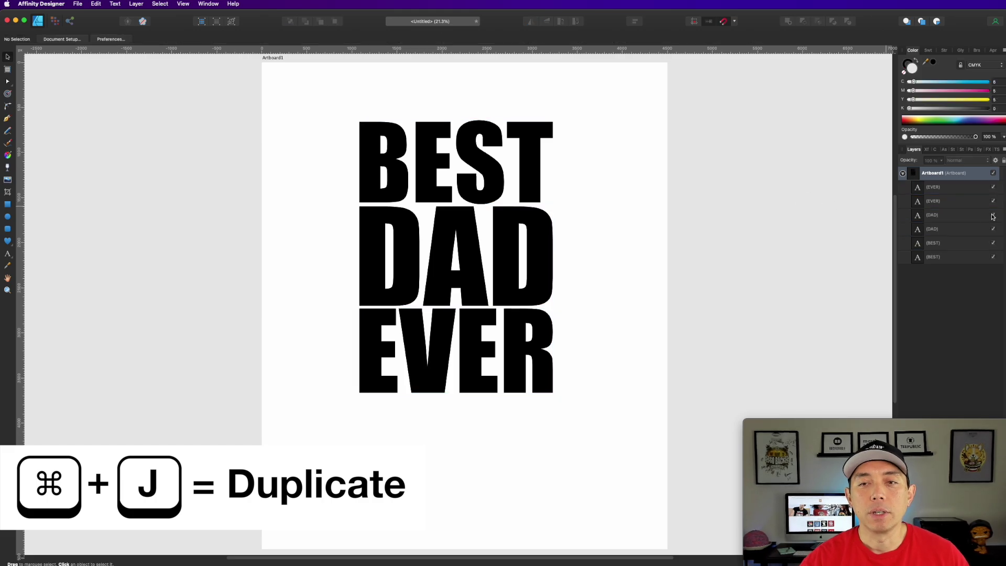
# - Select all six text layers and give them a 7 pt stroke
pyautogui.click(935, 192)
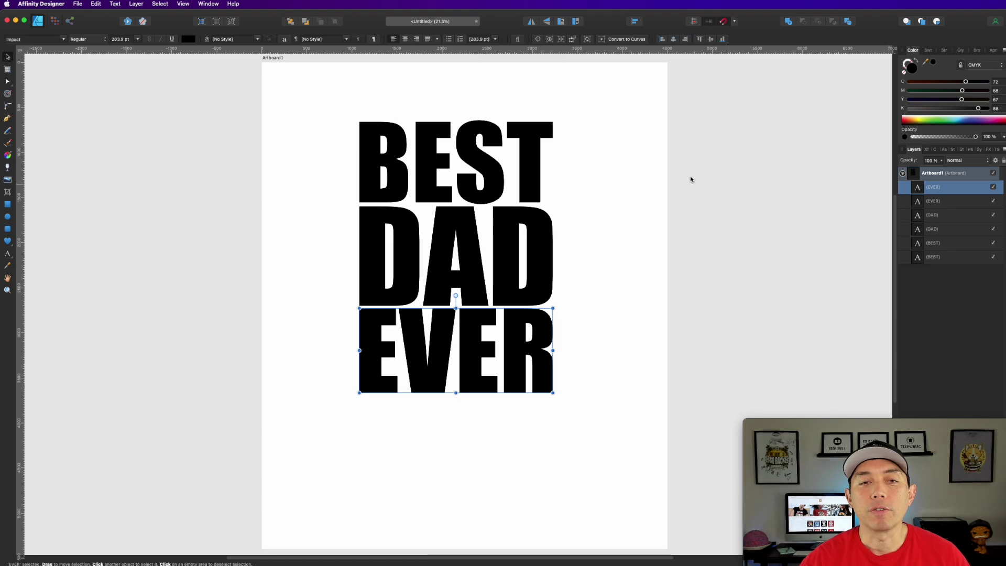
pyautogui.moveTo(325, 101); pyautogui.dragTo(593, 430)
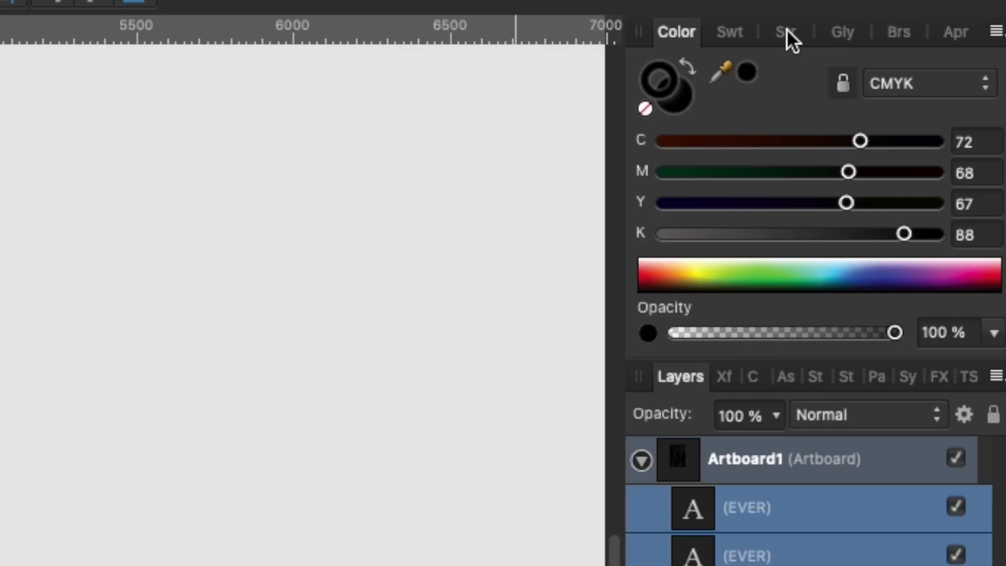
pyautogui.click(786, 32)
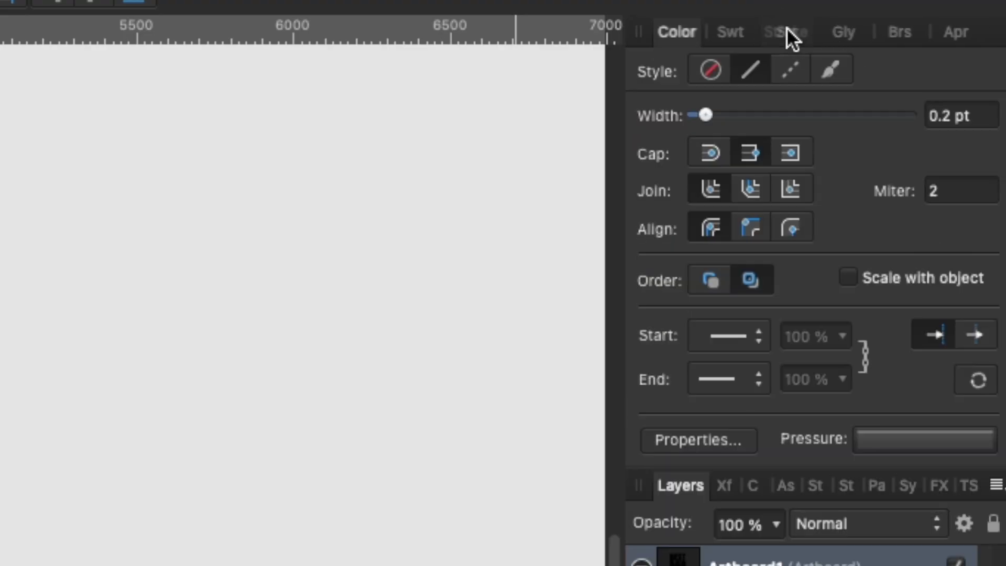
pyautogui.moveTo(705, 114); pyautogui.dragTo(768, 111)
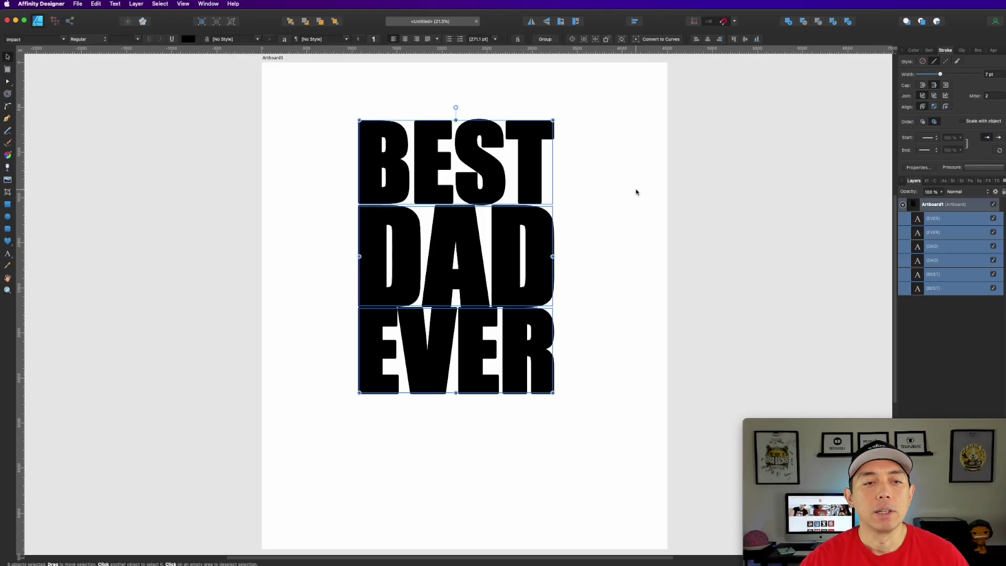
pyautogui.click(620, 272)
# - Widen the gaps between the words by moving both EVER layers slightly down and both BEST layers slightly up
pyautogui.click(480, 353)
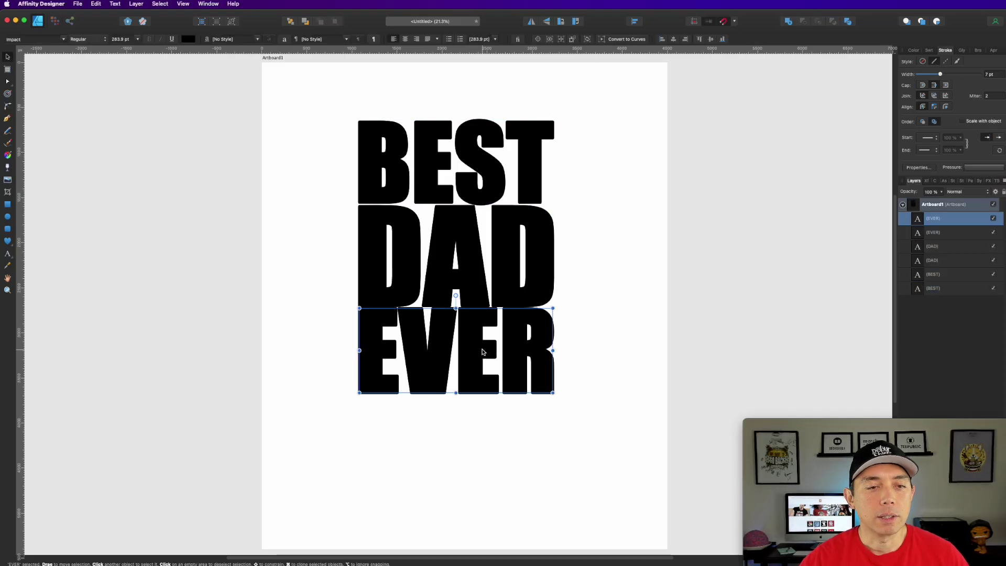
pyautogui.moveTo(606, 422); pyautogui.dragTo(322, 299)
pyautogui.moveTo(422, 344); pyautogui.dragTo(422, 348)
pyautogui.moveTo(580, 105); pyautogui.dragTo(304, 209)
pyautogui.moveTo(429, 152); pyautogui.dragTo(430, 148)
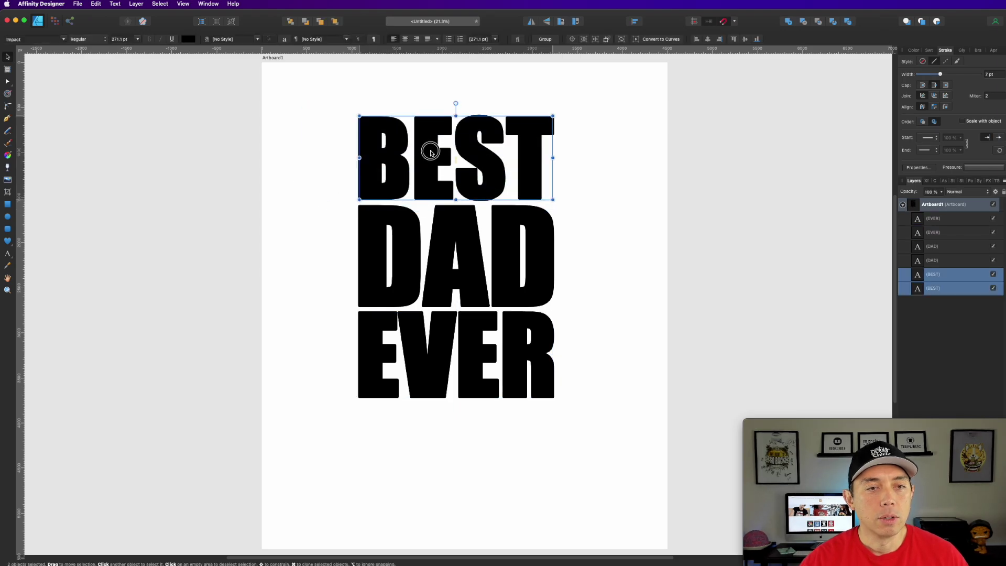
pyautogui.click(607, 210)
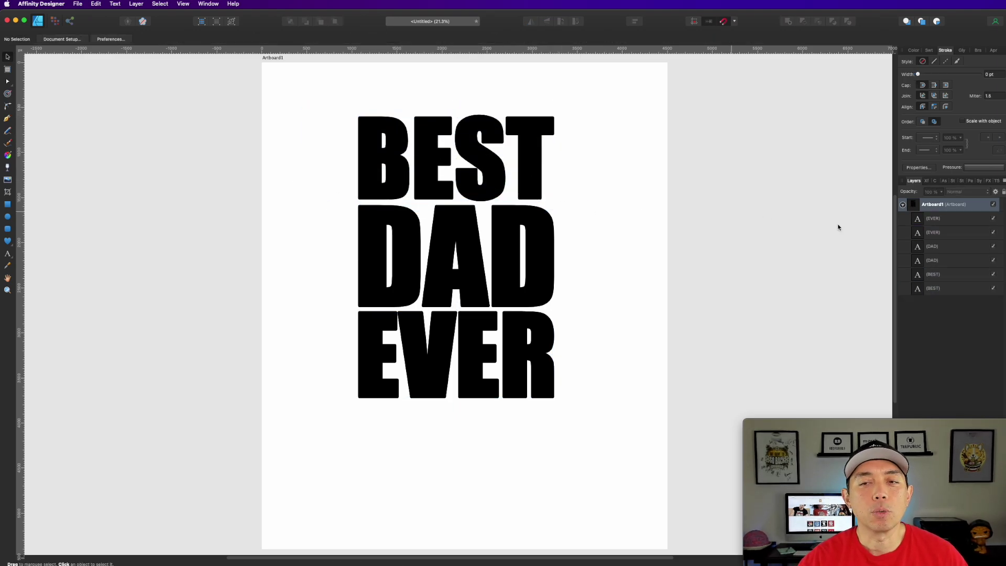
# - Remove the fill from the lower EVER layer to leave only its outline, and hide the EVER layer above it
pyautogui.click(946, 223)
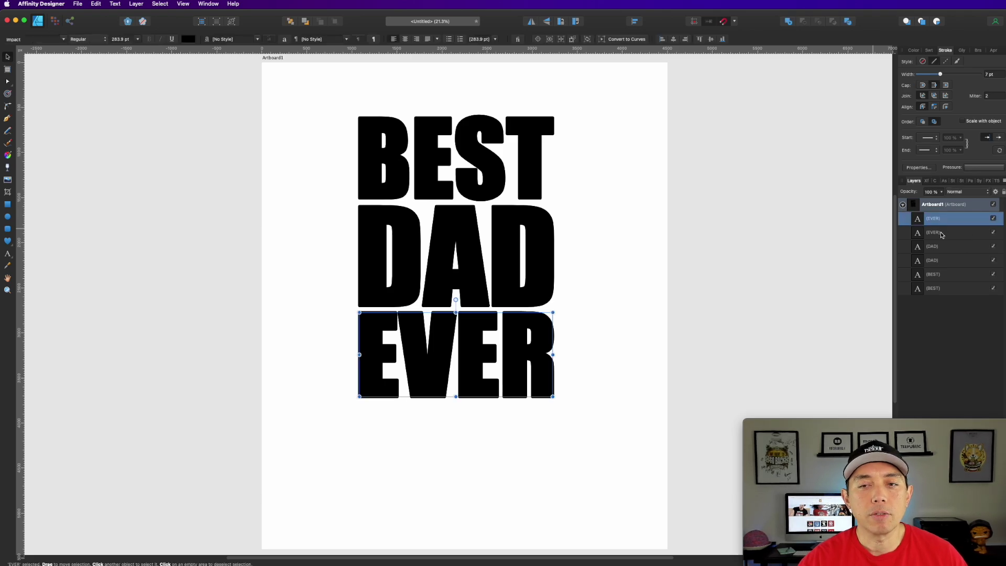
pyautogui.click(937, 234)
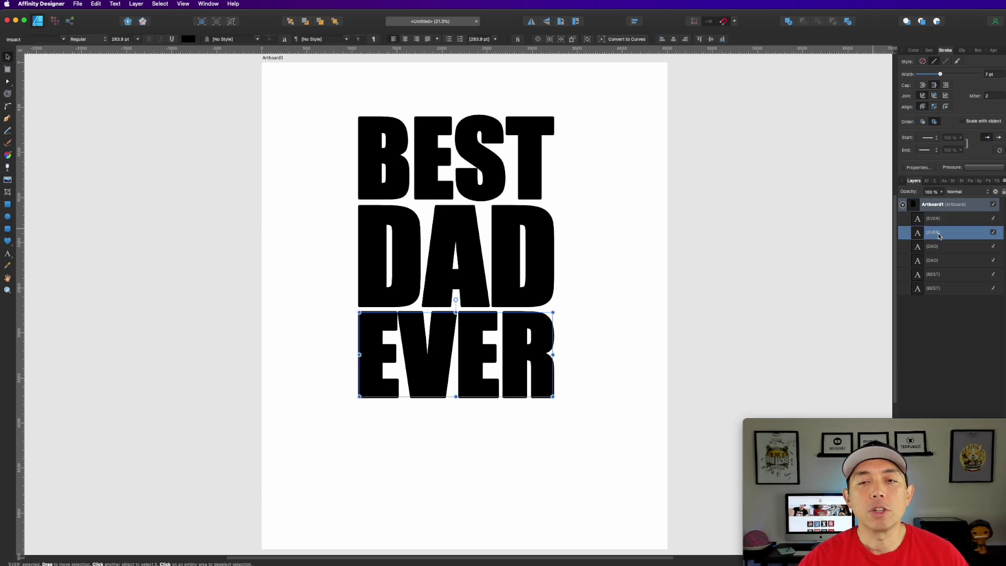
pyautogui.click(913, 50)
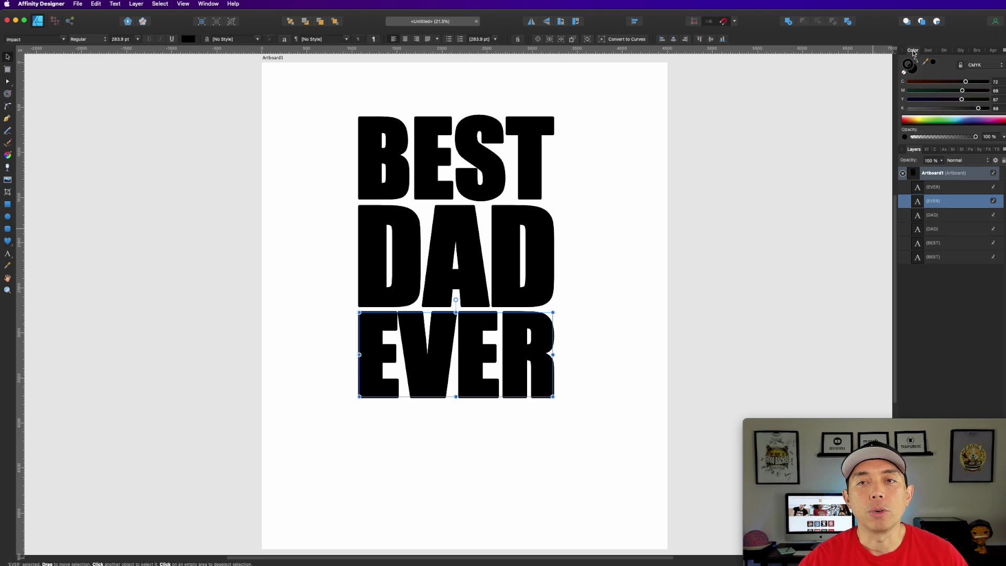
pyautogui.click(904, 73)
pyautogui.click(993, 188)
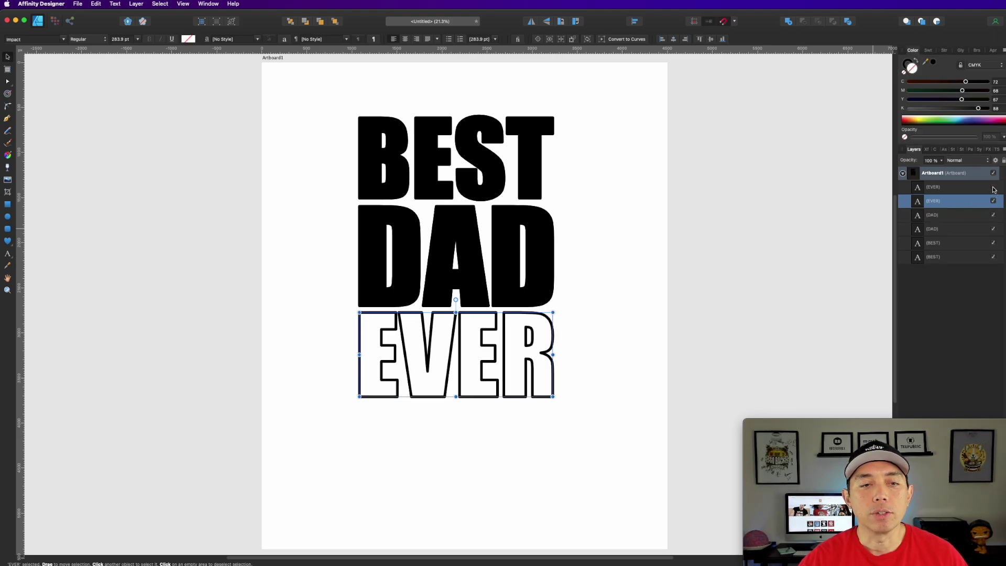
# - Show the upper EVER layer again and remove the fill from the lower DAD layer, keeping its stroke
pyautogui.click(993, 188)
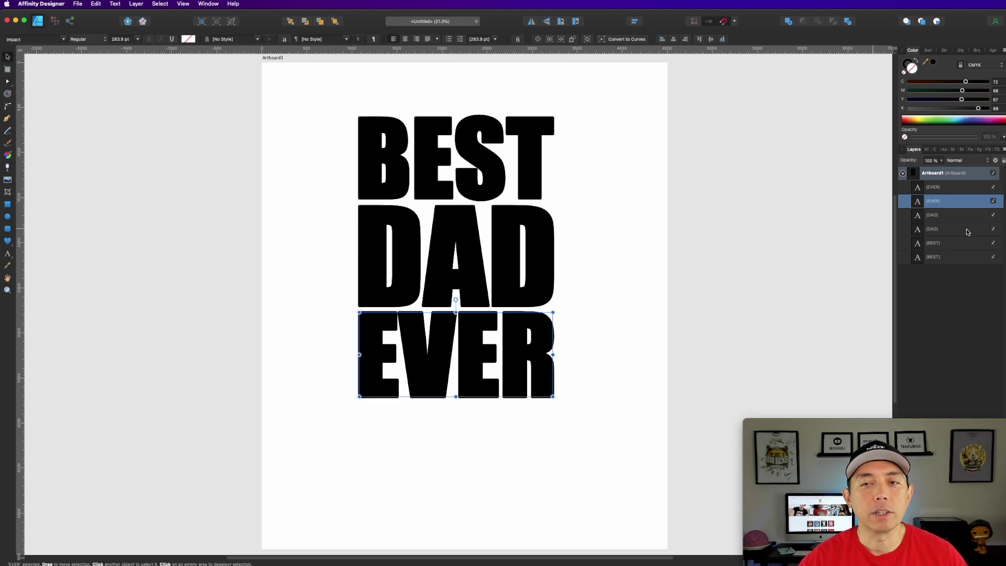
pyautogui.click(948, 216)
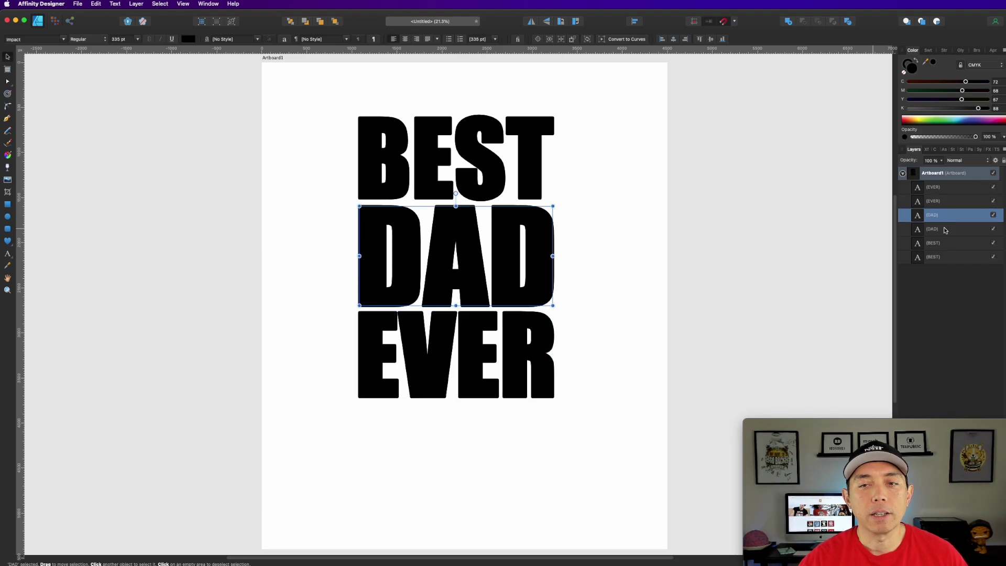
pyautogui.click(946, 230)
pyautogui.click(904, 72)
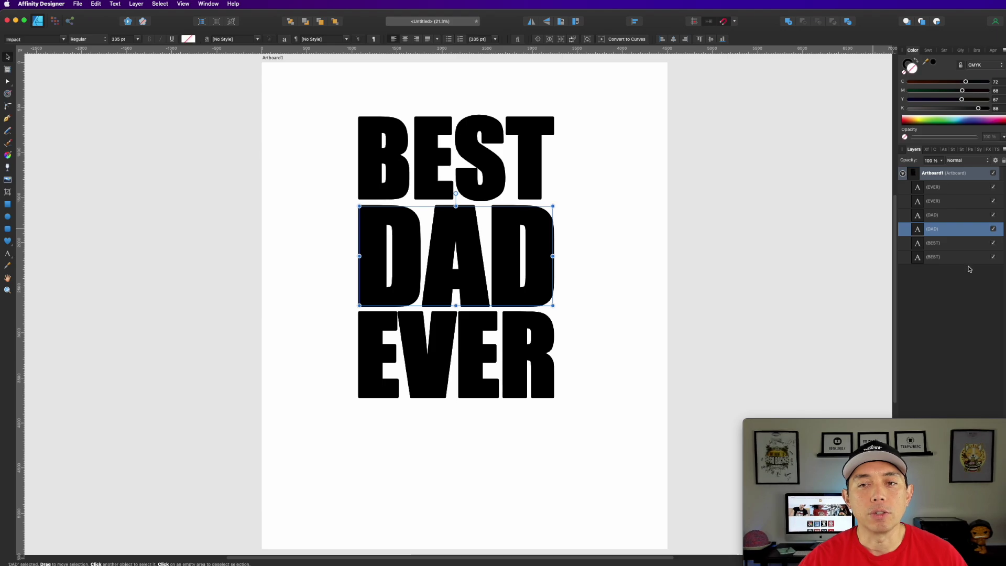
# - Remove the fill from the lower BEST layer, keeping its stroke, and clear the selection
pyautogui.click(947, 243)
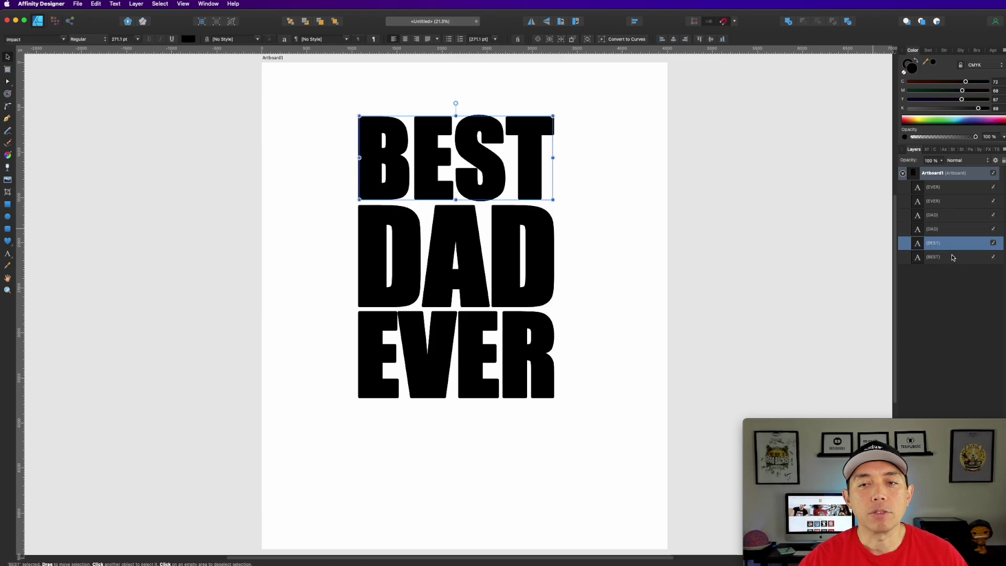
pyautogui.click(952, 257)
pyautogui.click(904, 72)
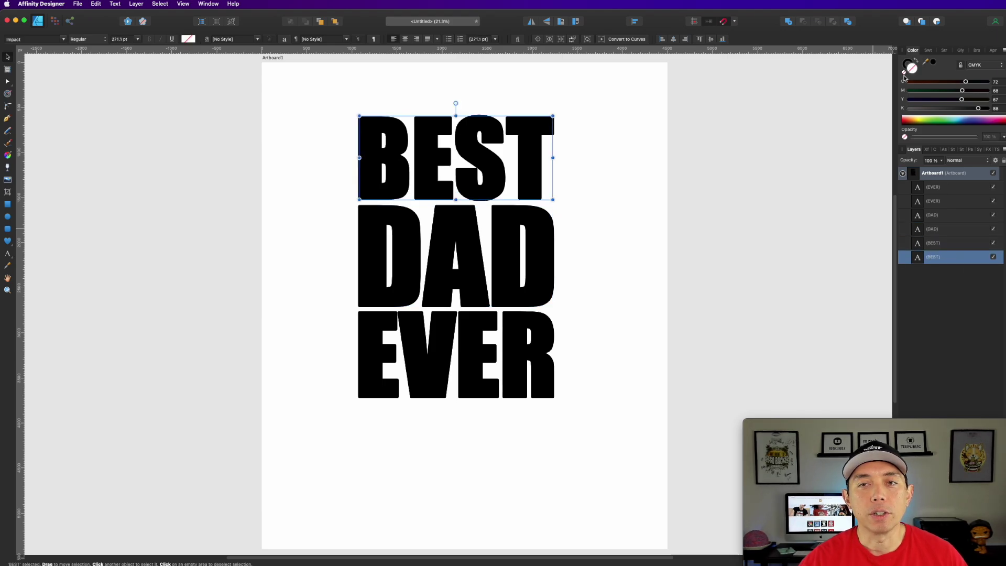
pyautogui.click(993, 244)
pyautogui.click(994, 243)
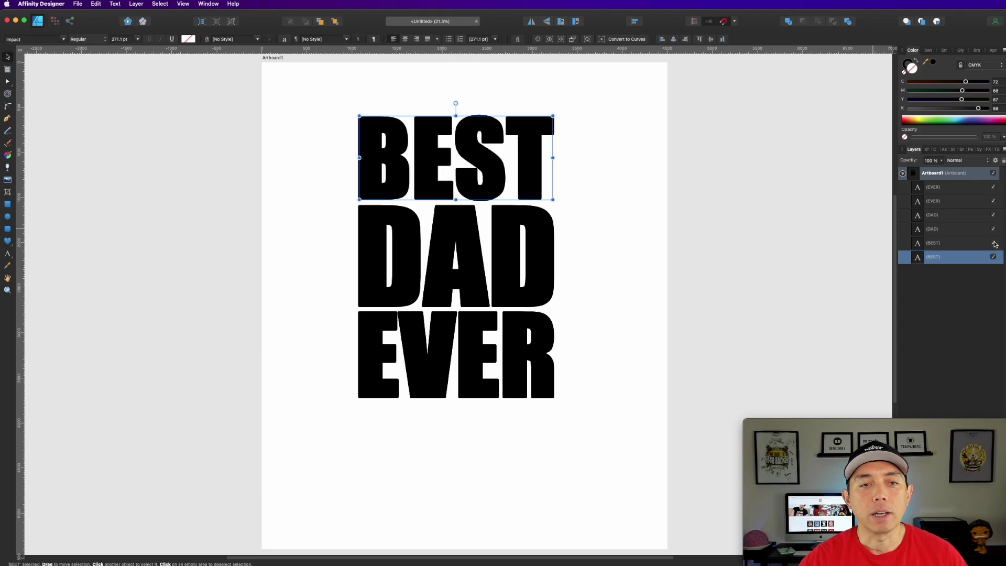
pyautogui.click(591, 227)
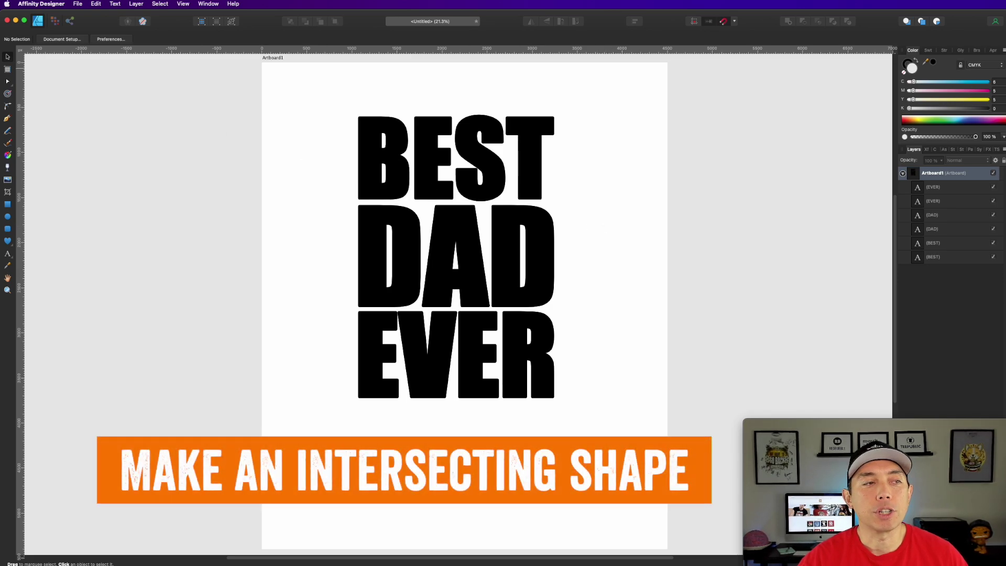
# - Draw a closed four-sided diagonal band with the Pen tool, crossing the words from beside BEST down to beside EVER
pyautogui.click(8, 118)
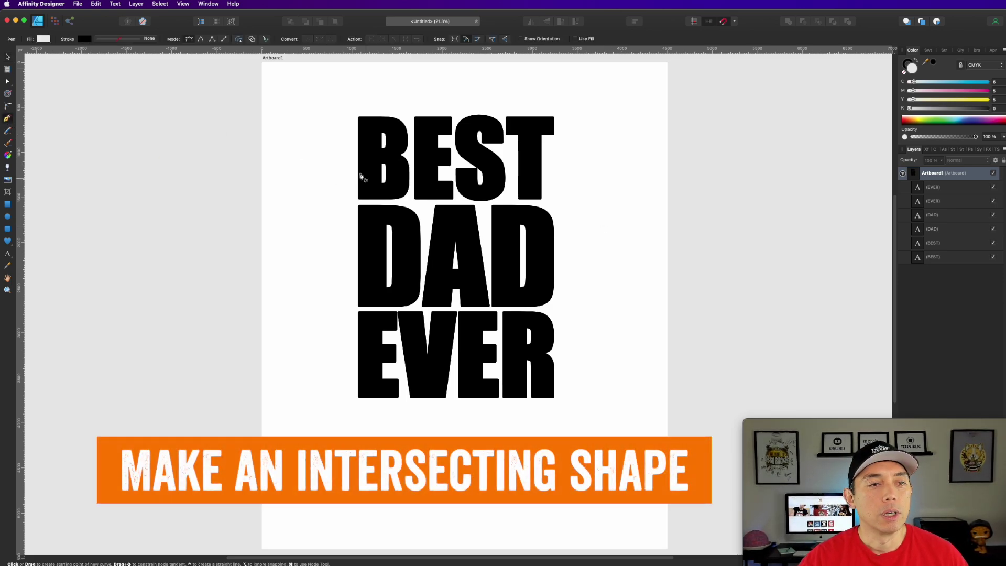
pyautogui.click(333, 139)
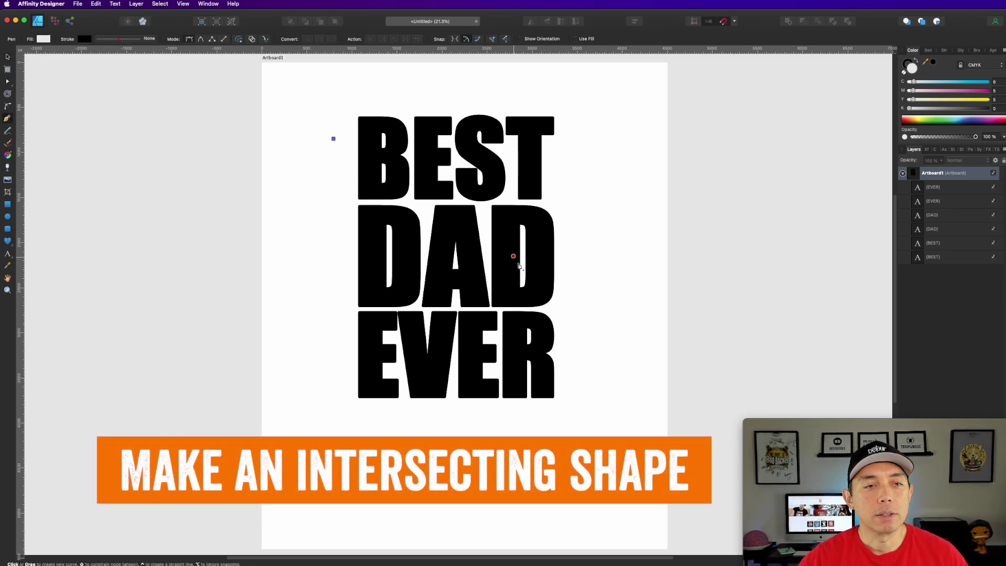
pyautogui.click(598, 320)
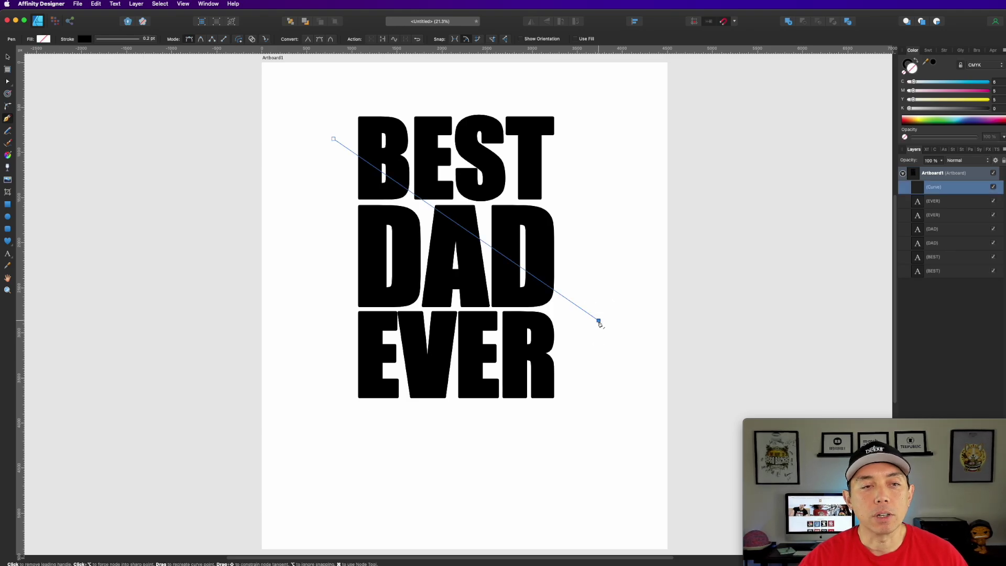
pyautogui.click(590, 393)
pyautogui.click(312, 268)
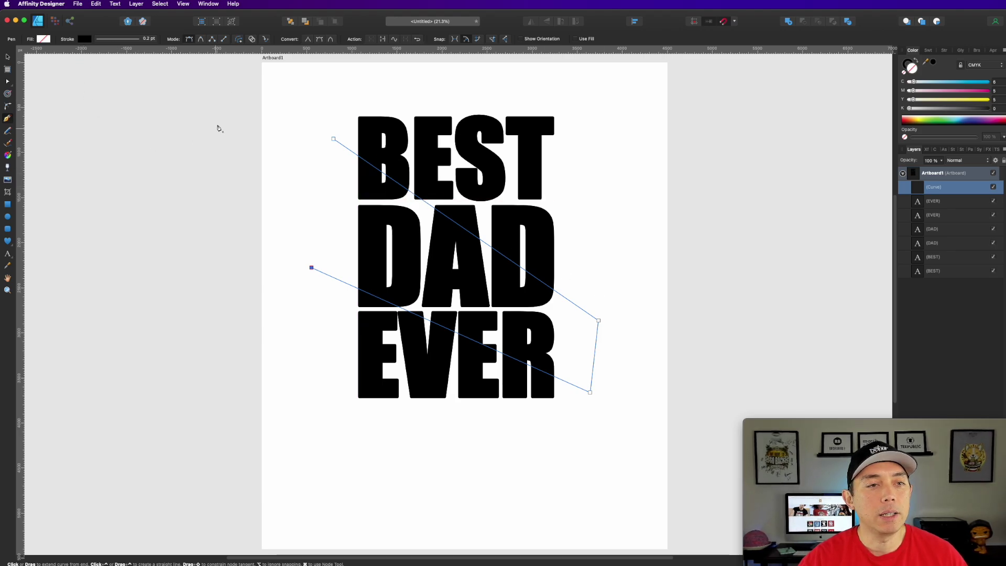
pyautogui.click(333, 139)
# - Reshape the diagonal band by raising its two upper corners and its lower-left corner, and give both short ends a slight curve
pyautogui.click(8, 82)
pyautogui.moveTo(599, 320); pyautogui.dragTo(608, 287)
pyautogui.moveTo(591, 381); pyautogui.dragTo(587, 386)
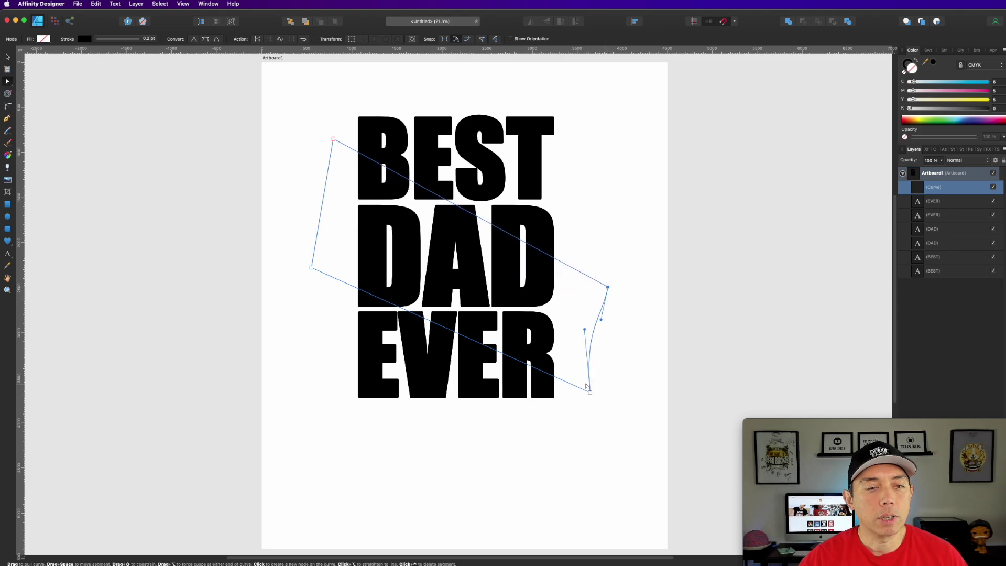
pyautogui.moveTo(313, 257)
pyautogui.mouseDown()
pyautogui.moveTo(300, 265)
pyautogui.moveTo(319, 256)
pyautogui.mouseUp()
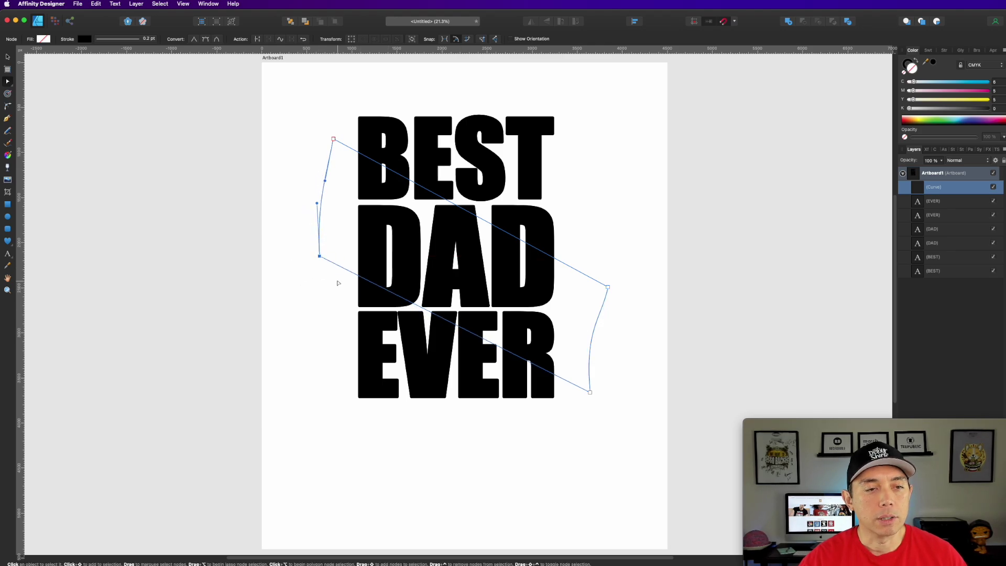
pyautogui.moveTo(331, 237); pyautogui.dragTo(329, 238)
pyautogui.moveTo(333, 139); pyautogui.dragTo(329, 104)
pyautogui.moveTo(608, 287); pyautogui.dragTo(603, 268)
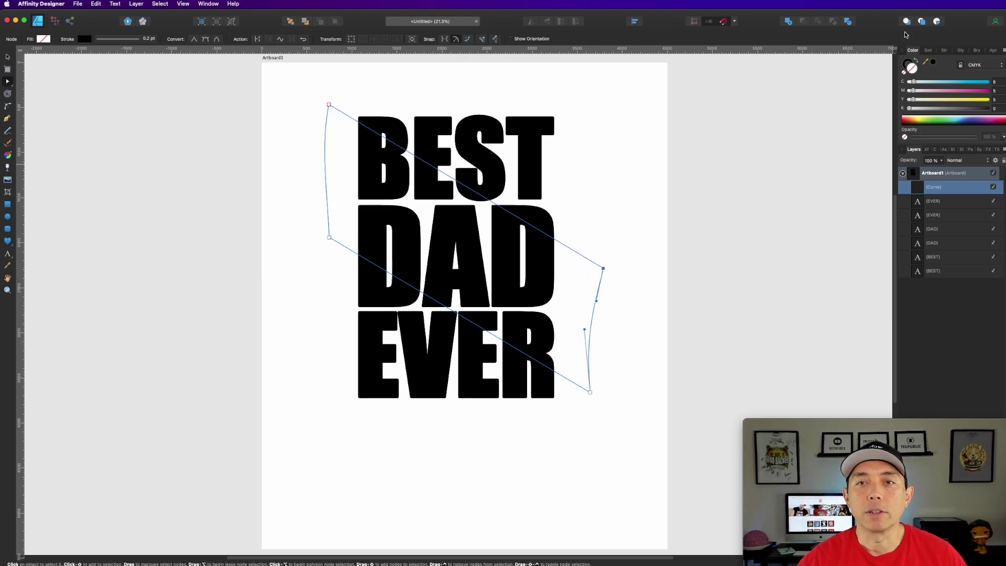
# - Give the diagonal band a red fill of C 0, M 100, Y 100, K 0 with no stroke, and deselect it
pyautogui.click(917, 61)
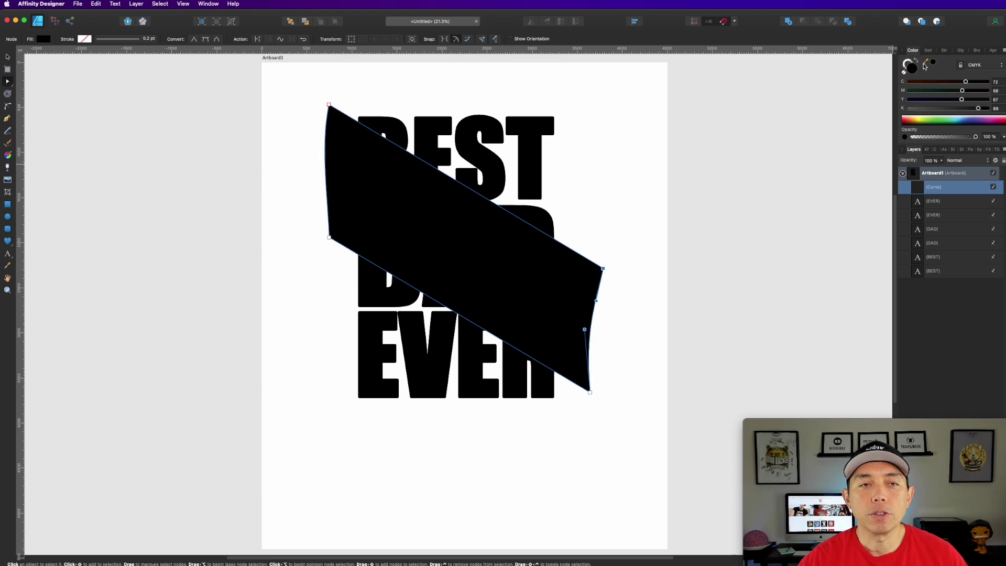
pyautogui.moveTo(963, 91); pyautogui.dragTo(909, 108)
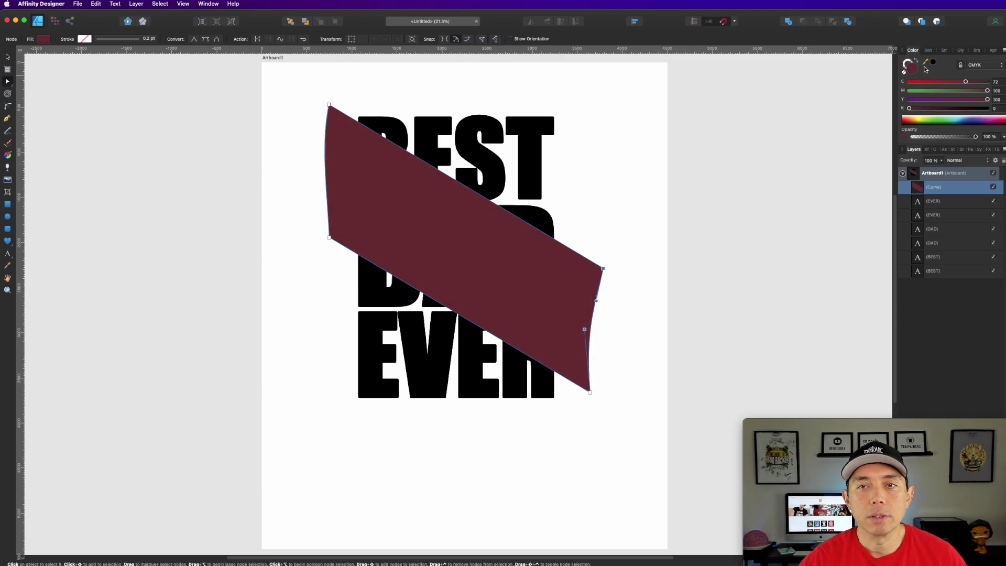
pyautogui.moveTo(966, 82); pyautogui.dragTo(909, 82)
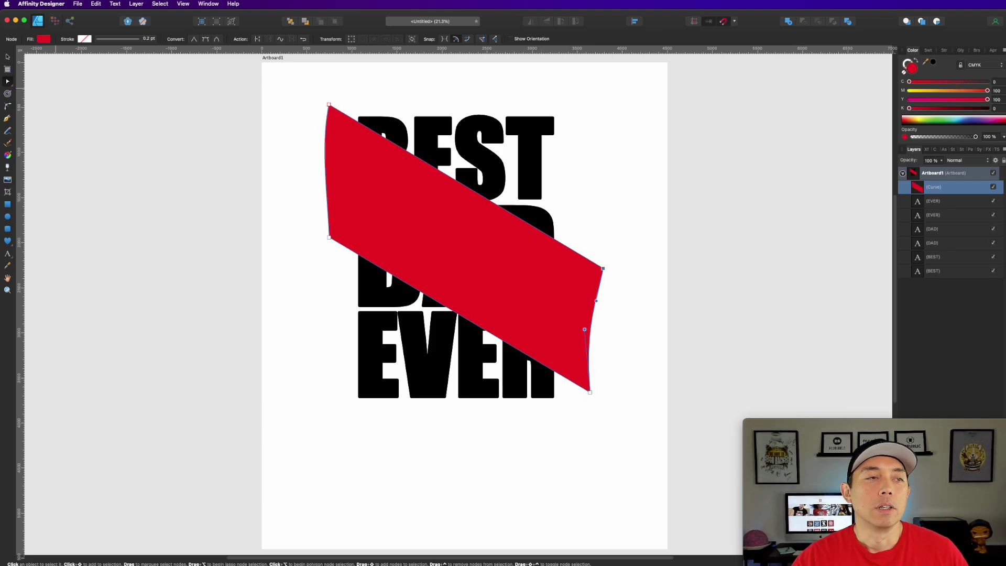
pyautogui.click(7, 57)
pyautogui.click(649, 175)
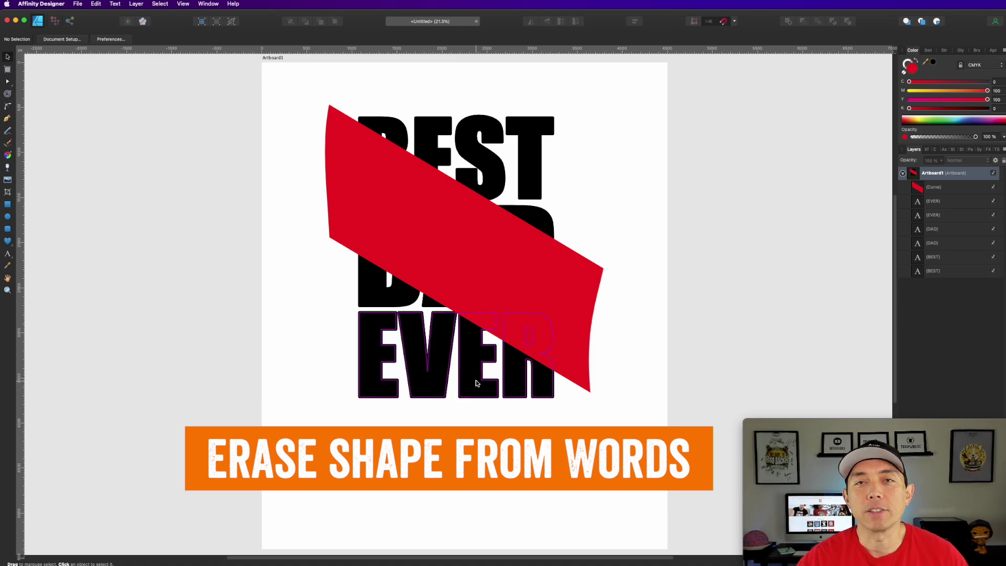
# - Toggle the visibility of the upper EVER layer off and on to check the outline copy beneath it
pyautogui.click(480, 358)
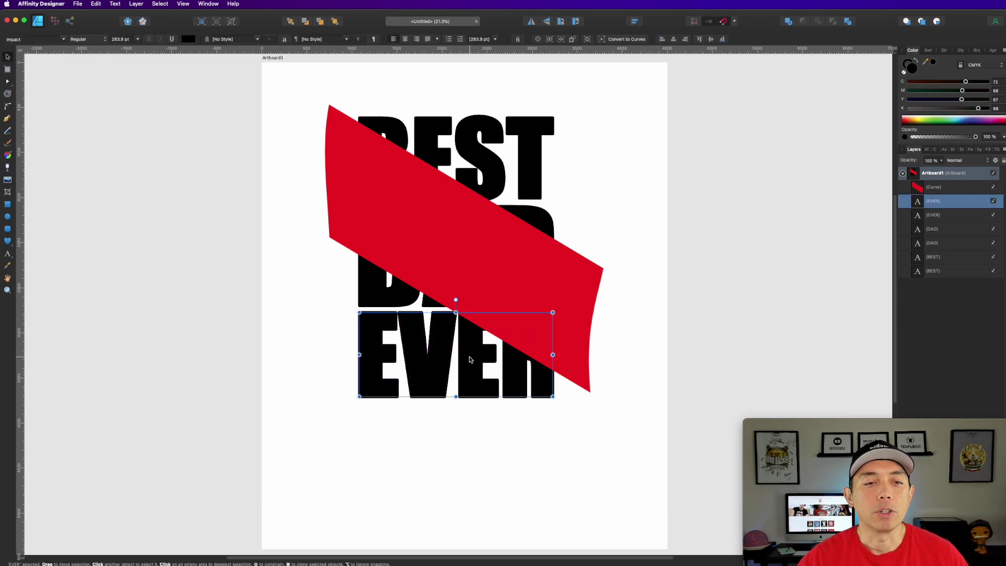
pyautogui.click(993, 200)
pyautogui.click(994, 201)
# - Duplicate the red diagonal band six times in place and clear the selection
pyautogui.click(497, 269)
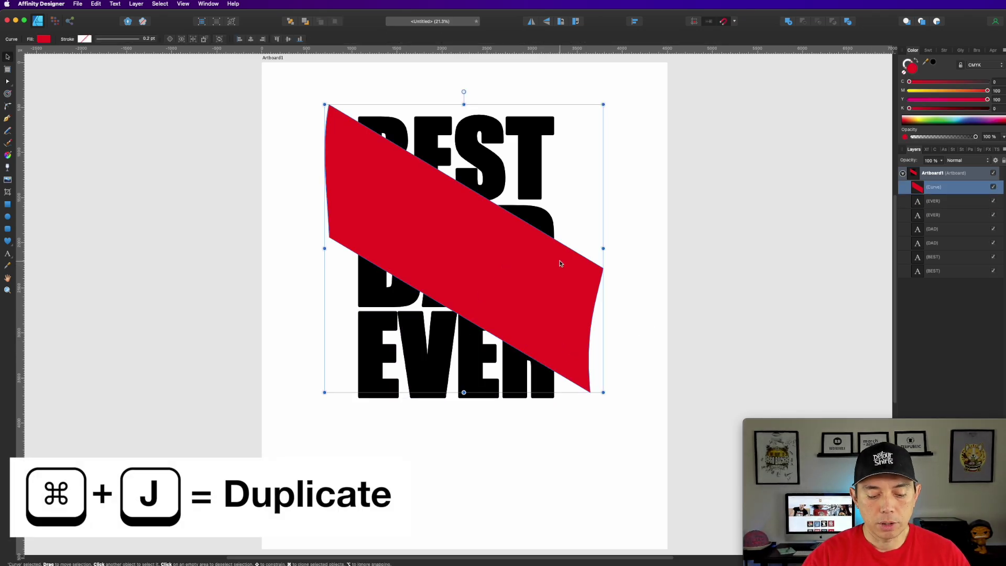
pyautogui.press('super+j')
pyautogui.press('super+j')
pyautogui.press('super+j')
pyautogui.press('super+j')
pyautogui.press('super+j')
pyautogui.press('super+j')
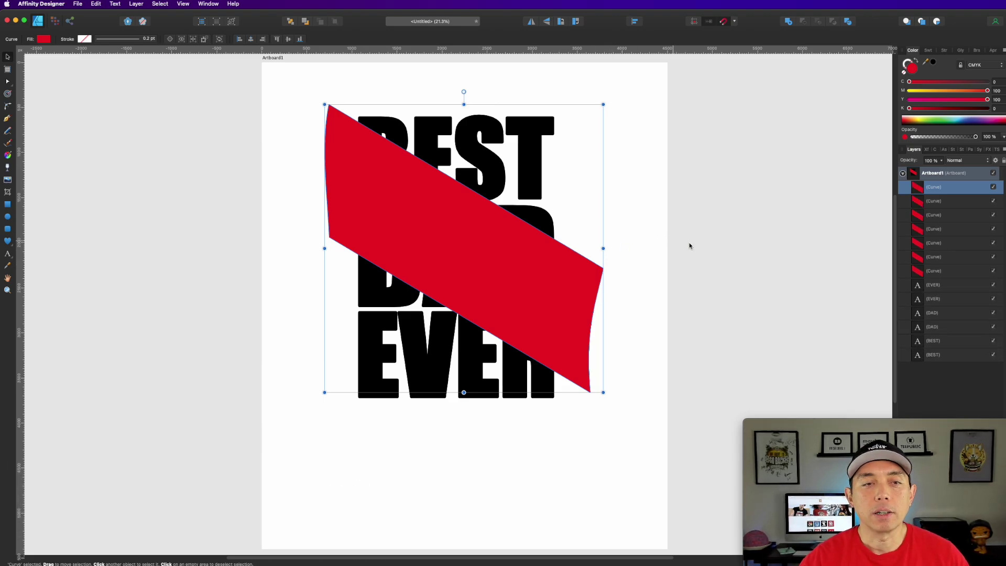
pyautogui.click(719, 241)
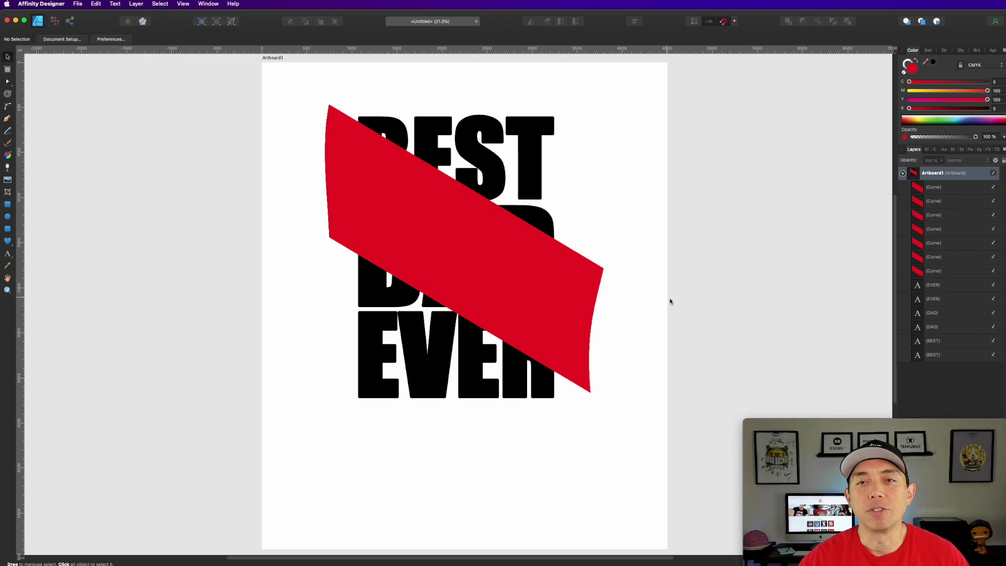
# - Group the upper EVER text with one copy of the red band and set that band's blend mode to Erase
pyautogui.click(485, 359)
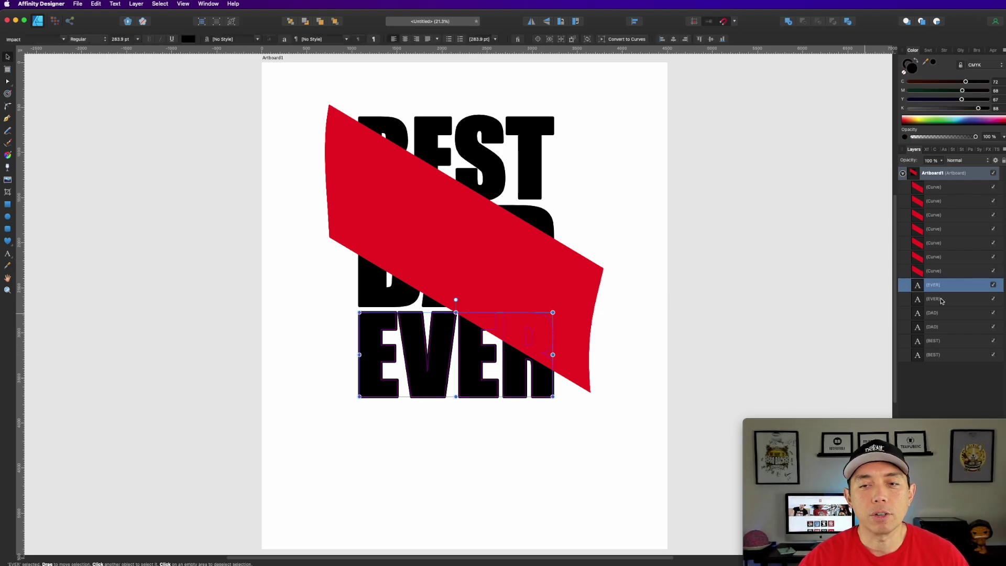
pyautogui.keyDown('shift'); pyautogui.click(529, 258); pyautogui.keyUp('shift')
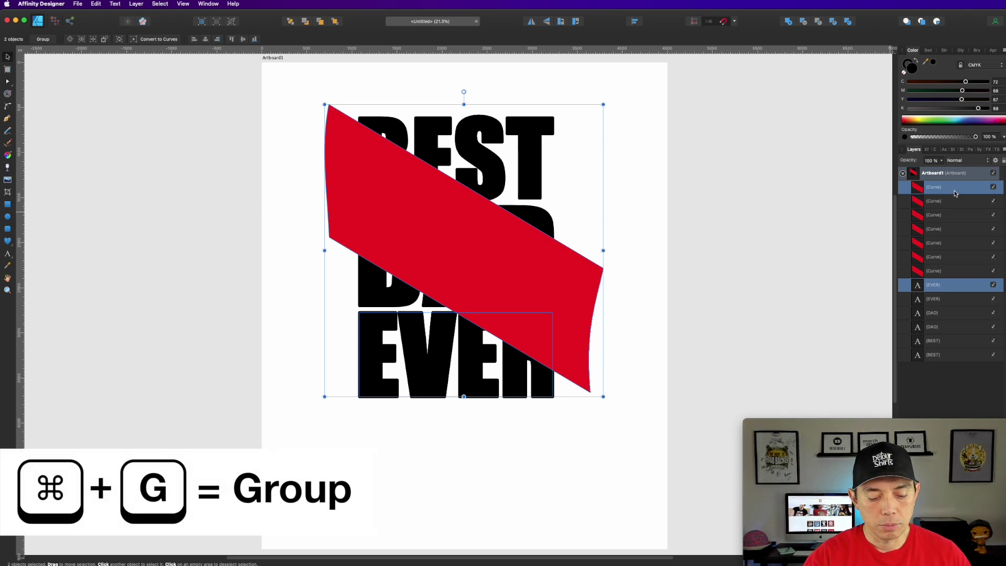
pyautogui.press('super+g')
pyautogui.click(906, 271)
pyautogui.click(937, 285)
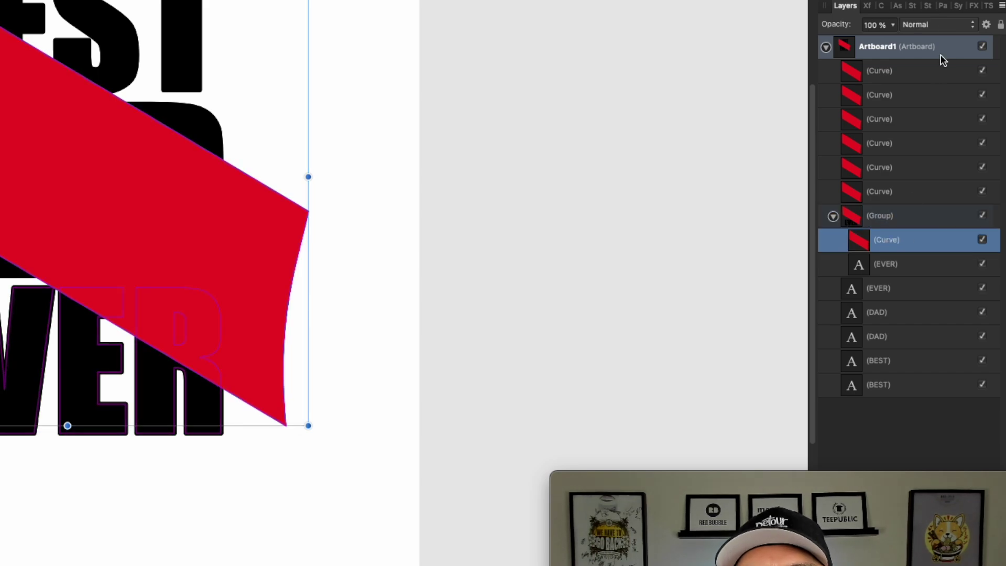
pyautogui.click(971, 25)
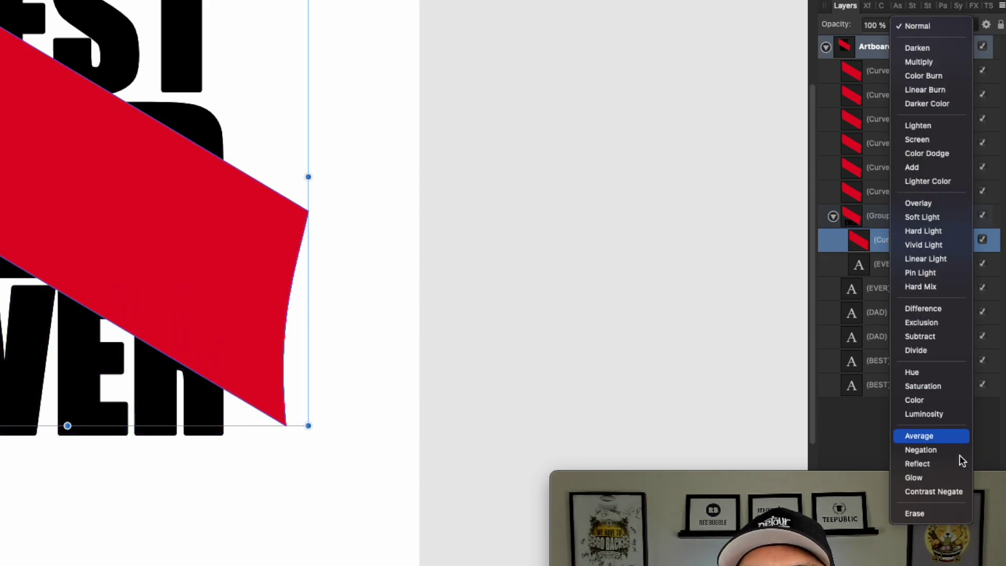
pyautogui.click(938, 513)
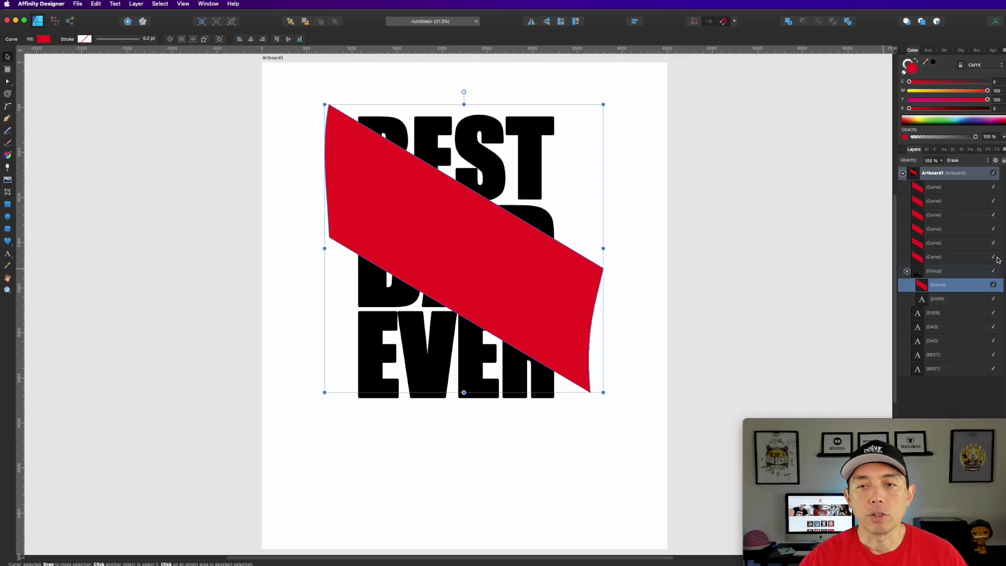
# - Temporarily hide the six ungrouped red band copies to inspect the erased area of EVER, and show them all again
pyautogui.click(993, 257)
pyautogui.click(993, 243)
pyautogui.click(994, 200)
pyautogui.click(994, 187)
pyautogui.click(640, 344)
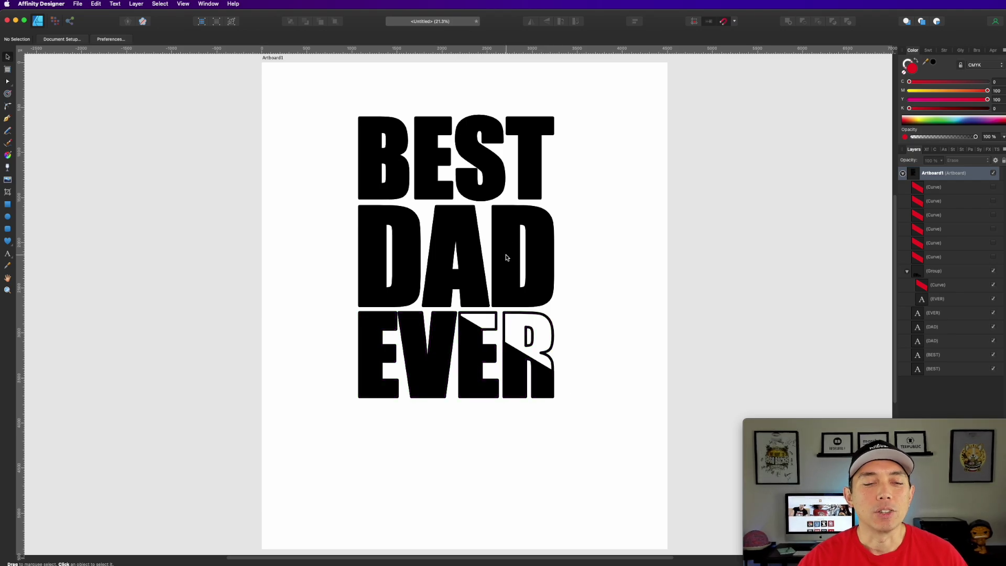
pyautogui.click(506, 256)
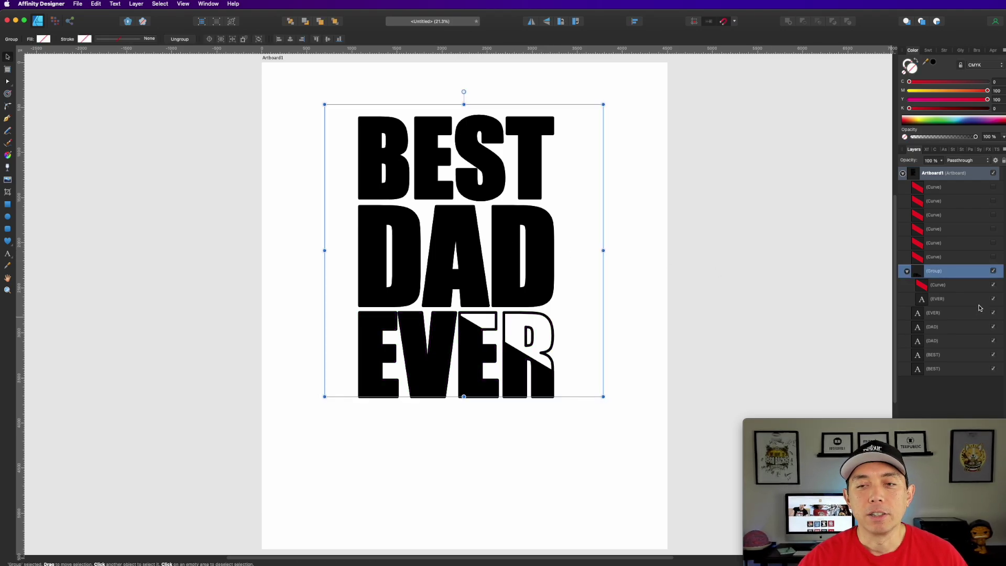
pyautogui.click(993, 187)
pyautogui.click(990, 230)
pyautogui.click(993, 242)
pyautogui.click(993, 256)
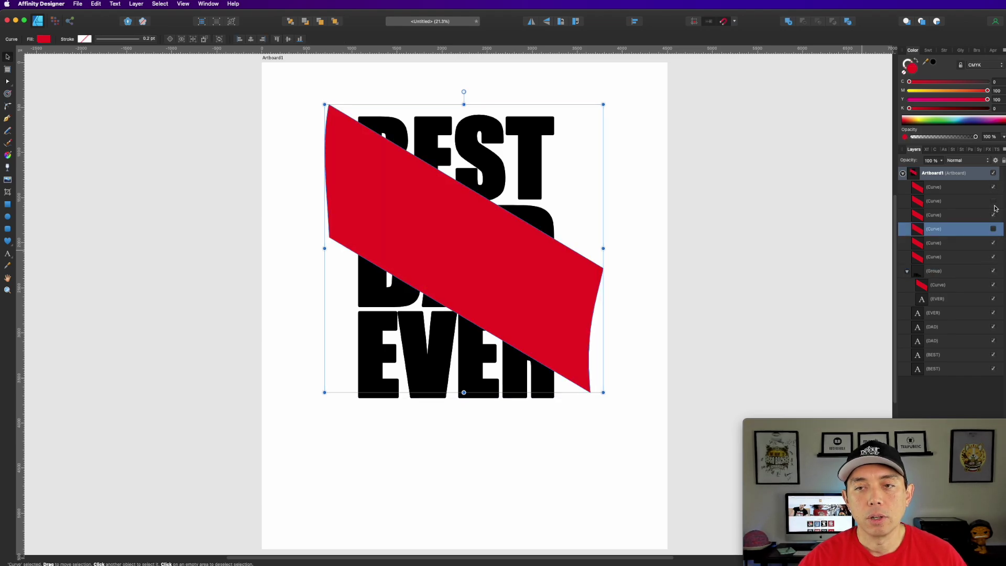
# - Group the upper DAD text with one red band copy and set that band's blend mode to Erase
pyautogui.click(388, 274)
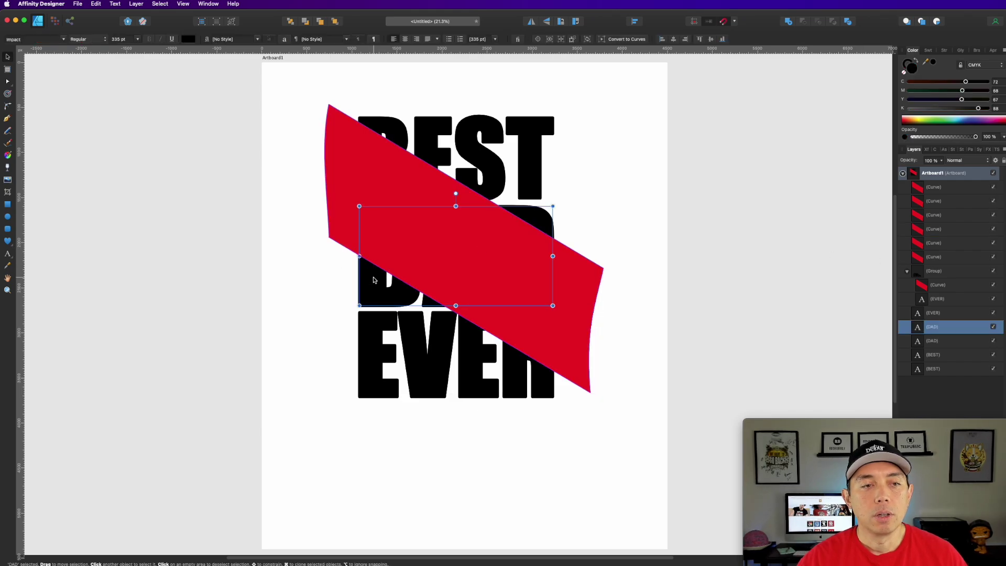
pyautogui.keyDown('shift'); pyautogui.click(585, 273); pyautogui.keyUp('shift')
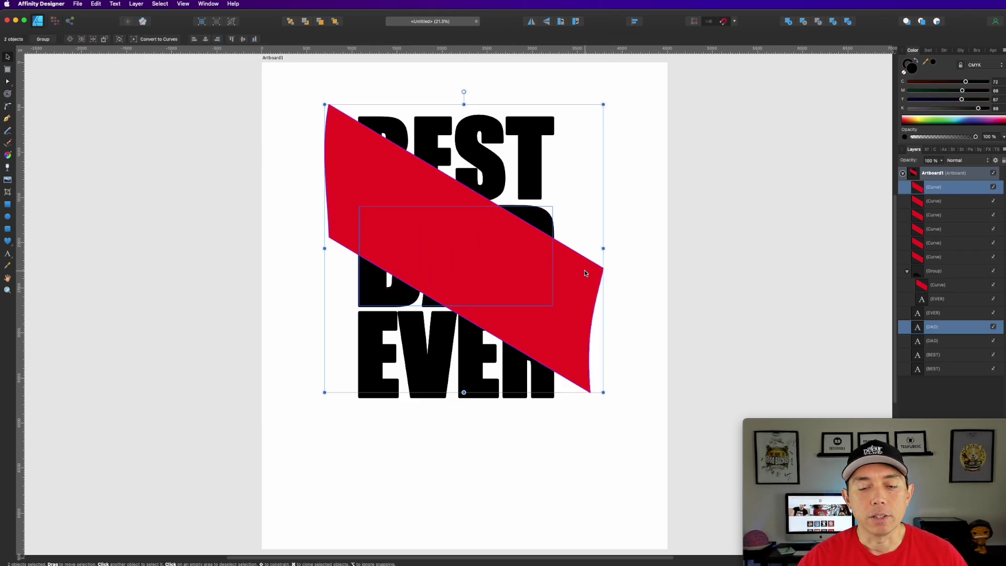
pyautogui.press('super+g')
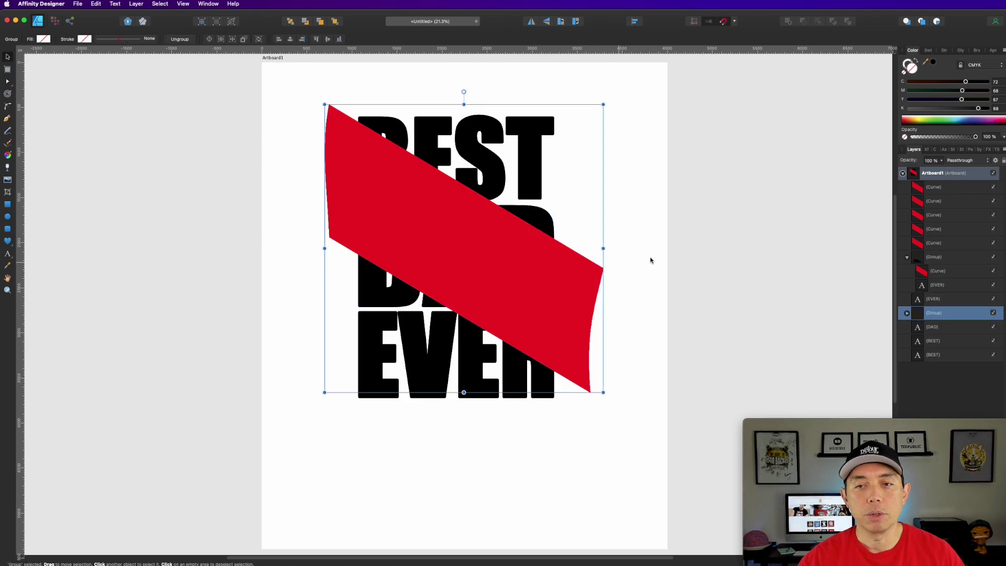
pyautogui.click(907, 313)
pyautogui.click(937, 326)
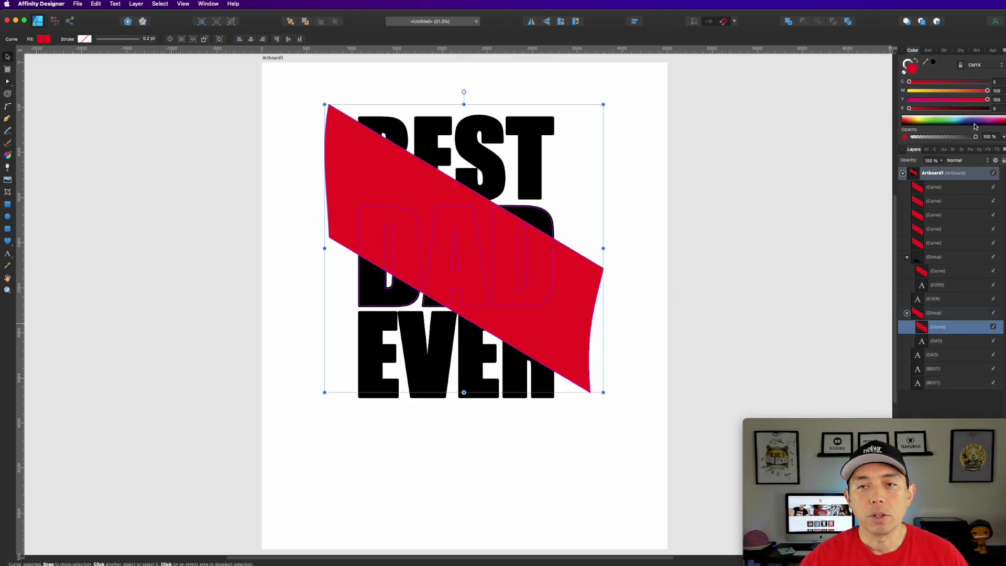
pyautogui.click(976, 161)
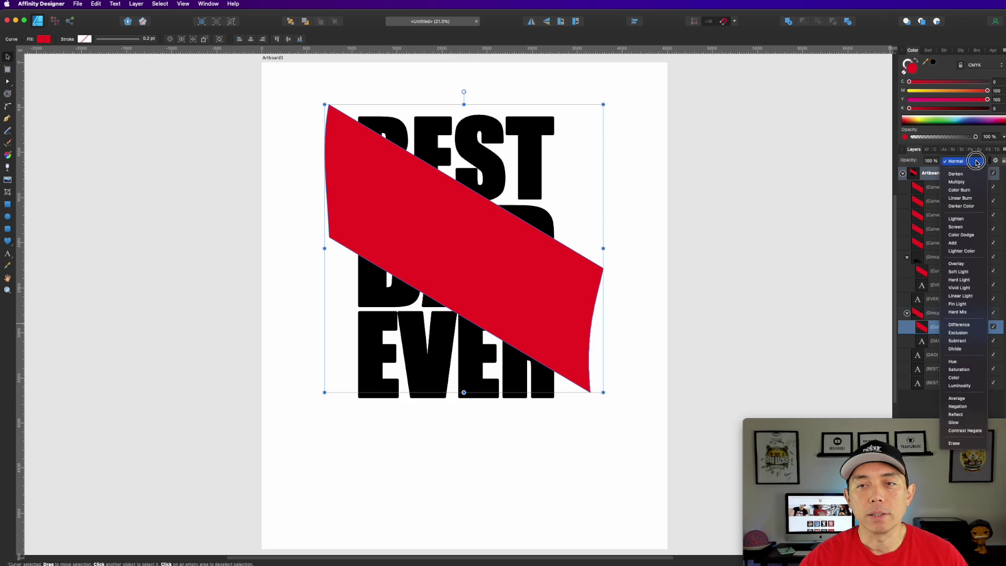
pyautogui.click(951, 444)
pyautogui.click(662, 167)
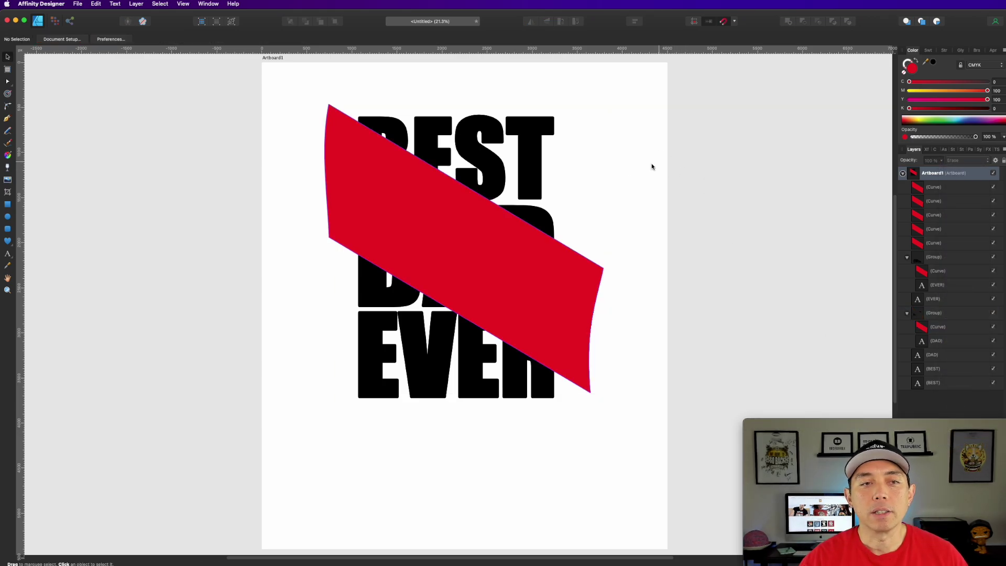
# - Group the upper BEST text with one red band copy and set that band's blend mode to Erase
pyautogui.click(466, 143)
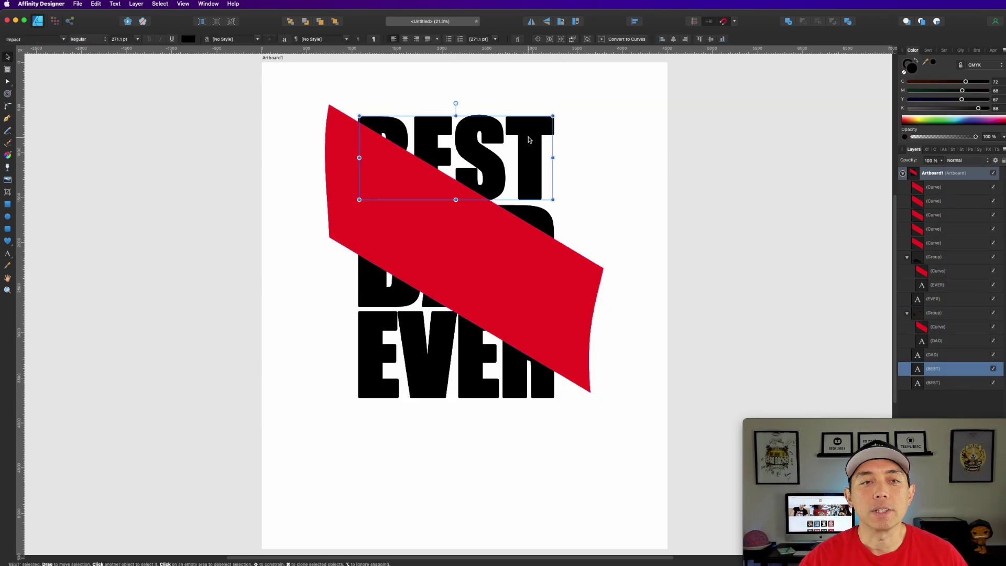
pyautogui.keyDown('shift'); pyautogui.click(344, 128); pyautogui.keyUp('shift')
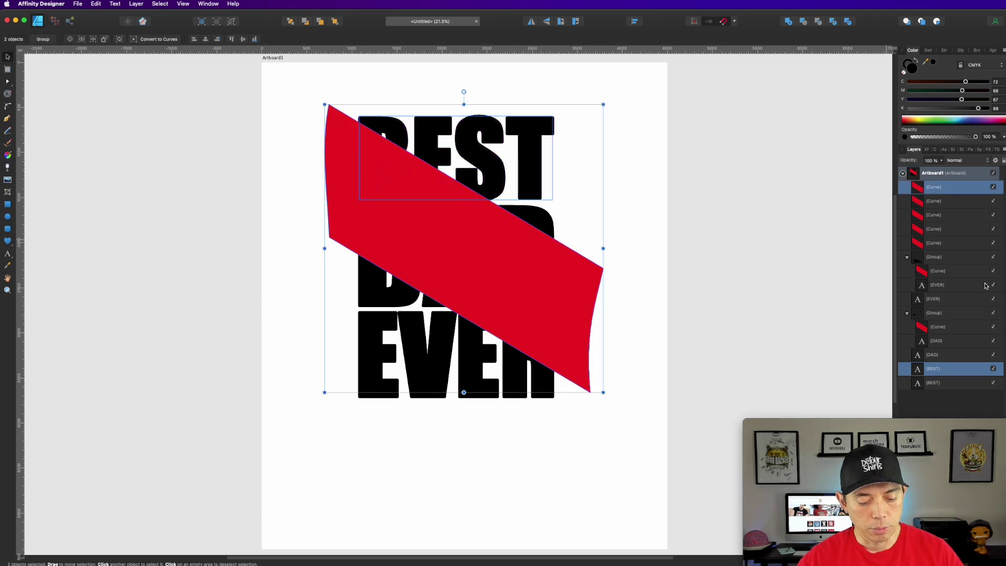
pyautogui.press('super+g')
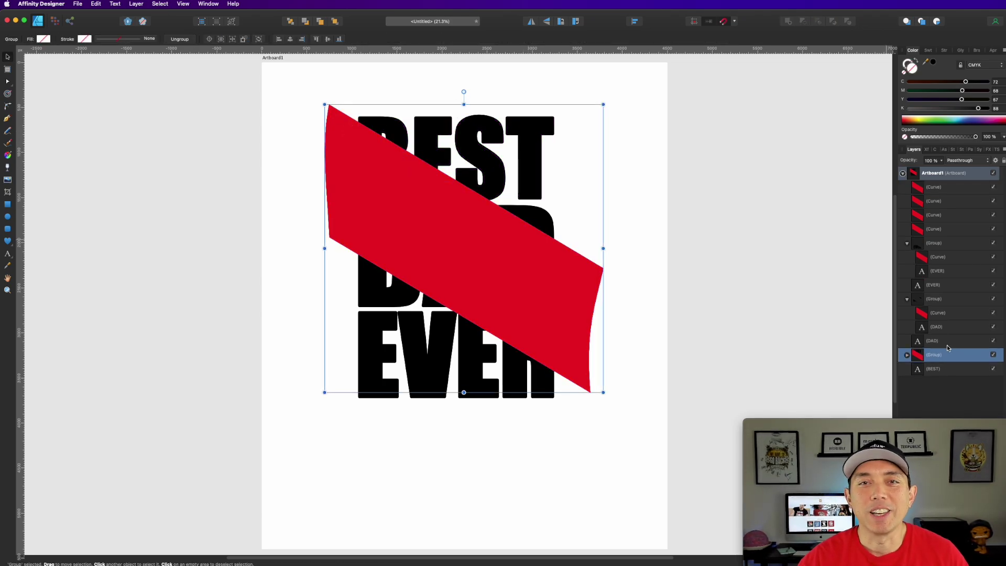
pyautogui.click(907, 356)
pyautogui.click(951, 369)
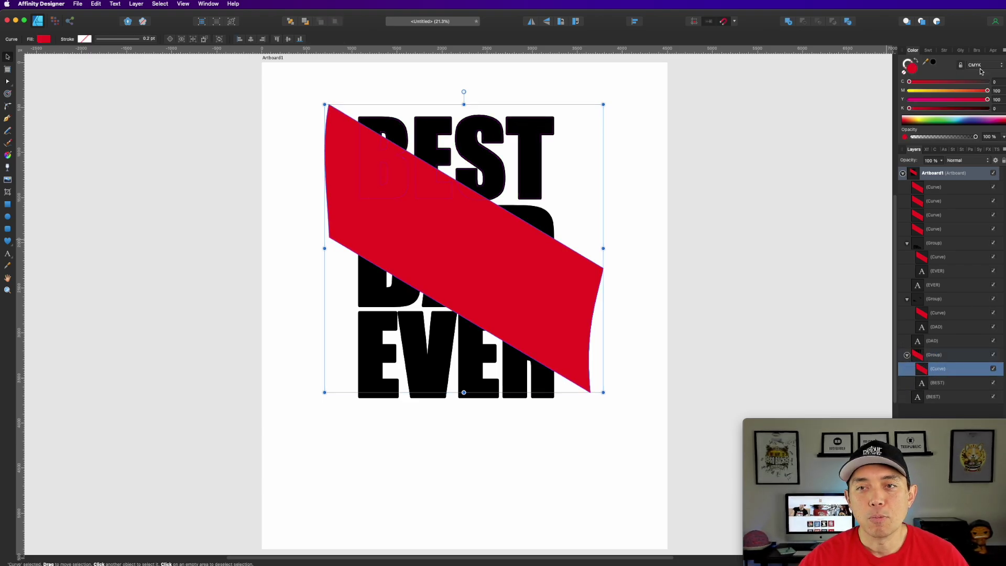
pyautogui.click(987, 162)
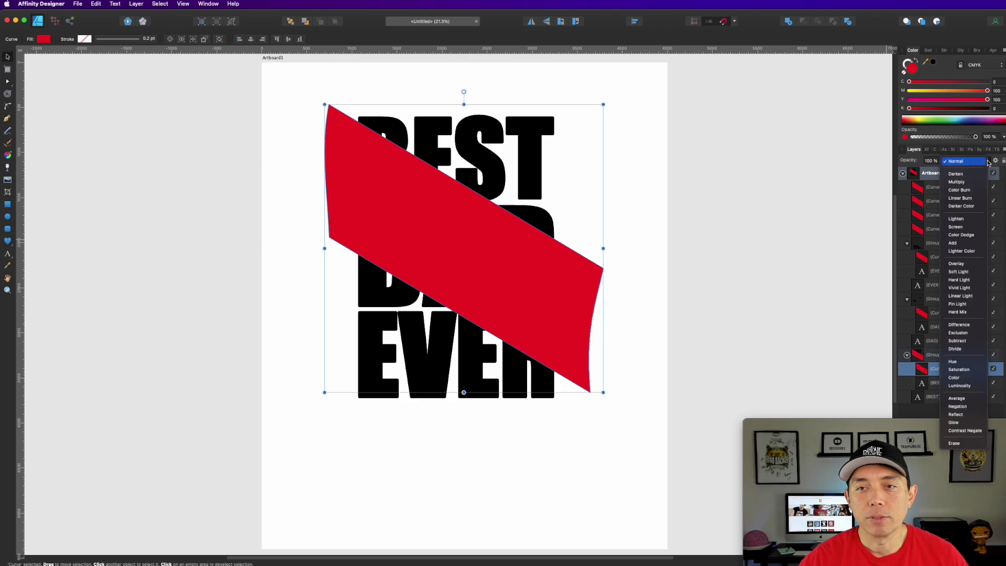
pyautogui.click(954, 443)
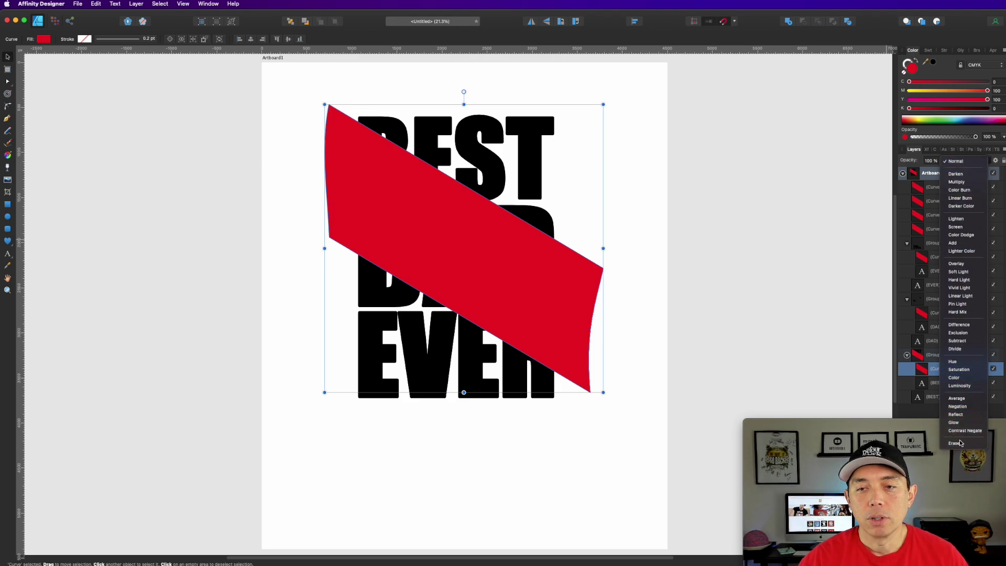
pyautogui.click(745, 209)
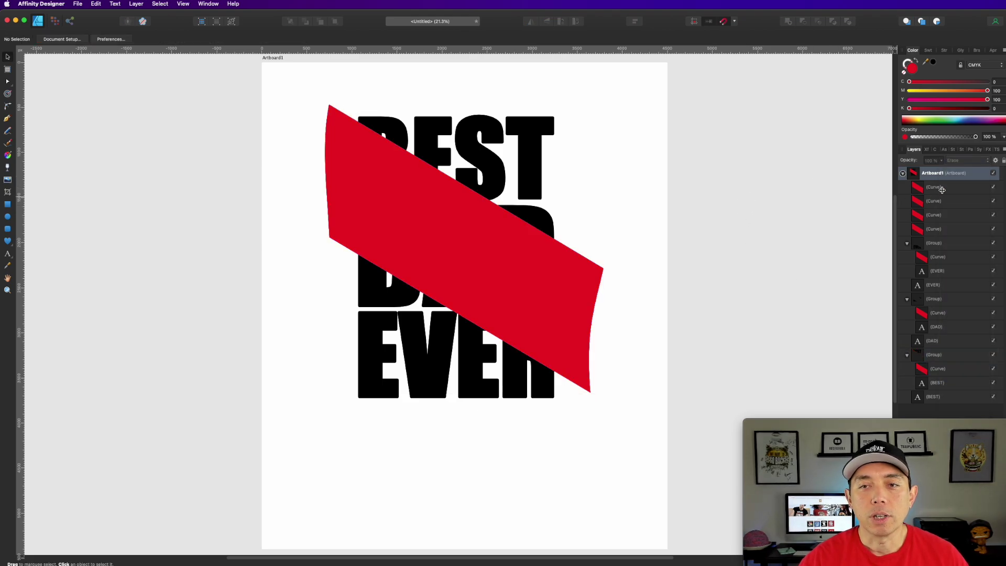
# - Delete the four leftover ungrouped red band copies
pyautogui.click(941, 190)
pyautogui.keyDown('shift'); pyautogui.click(941, 229); pyautogui.keyUp('shift')
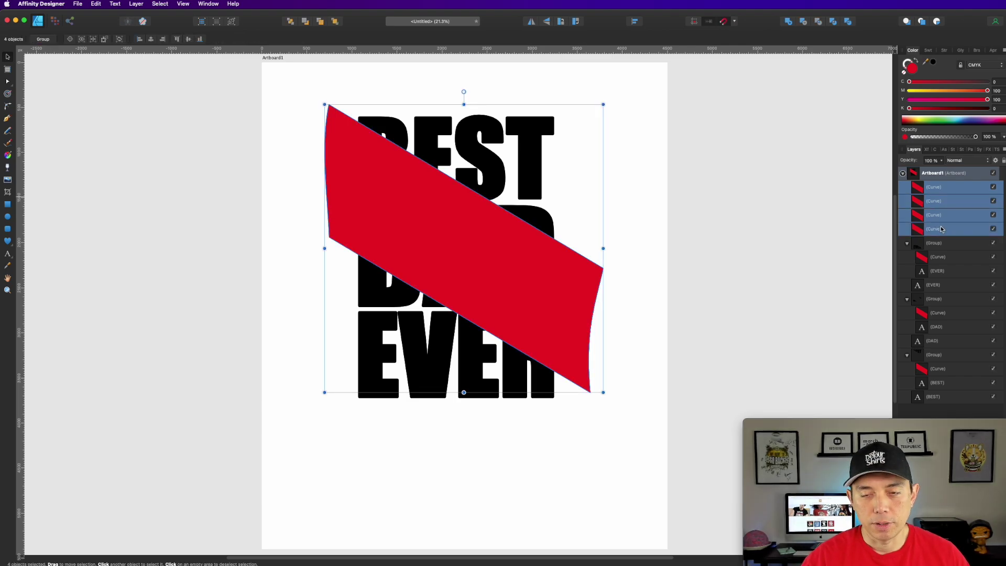
pyautogui.press('Delete')
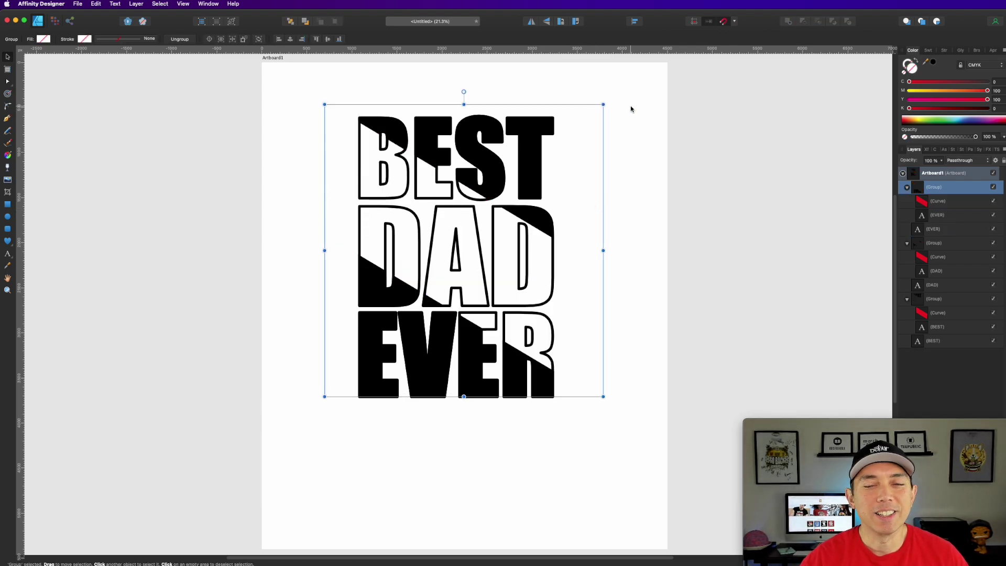
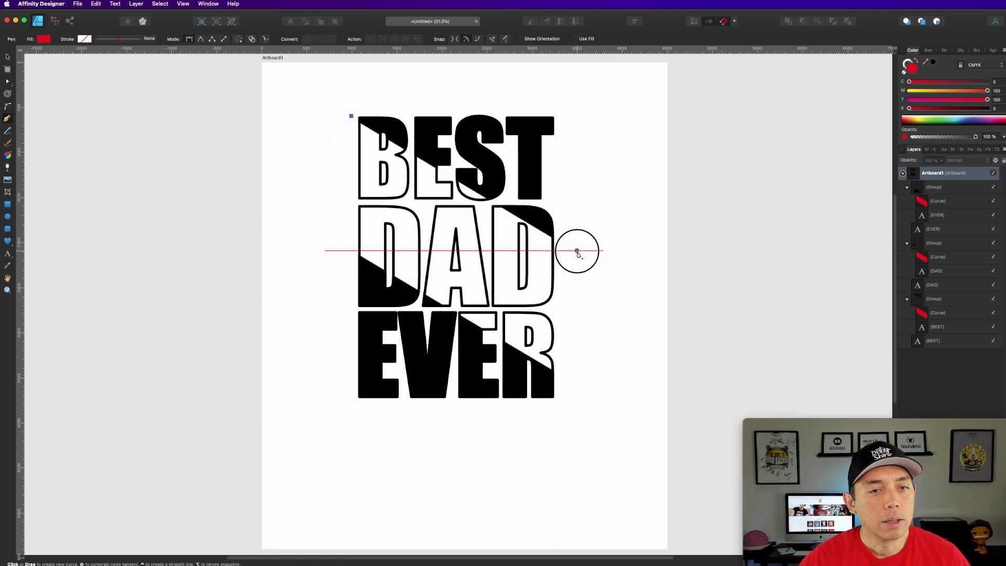
# - Draw a closed four-sided Pen shape over the solid upper part of BEST and DAD, with one side along the band's upper diagonal edge
pyautogui.click(577, 250)
pyautogui.click(611, 84)
pyautogui.click(330, 83)
pyautogui.click(350, 115)
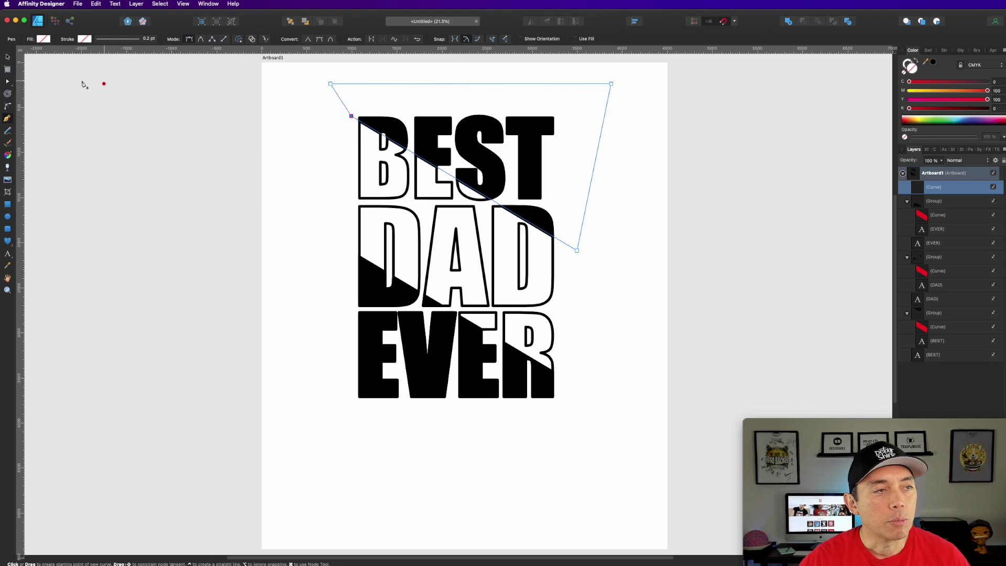
# - Move the new shape's two diagonal-edge corners slightly outward, fill it with red (M 100, Y 100), and clear the selection
pyautogui.click(8, 81)
pyautogui.moveTo(352, 120); pyautogui.dragTo(342, 113)
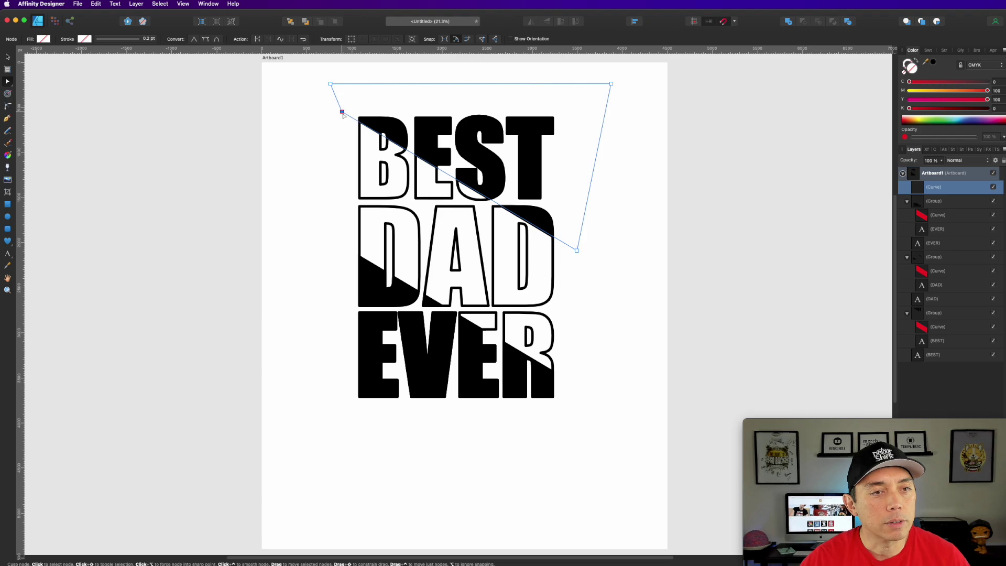
pyautogui.moveTo(576, 250); pyautogui.dragTo(583, 254)
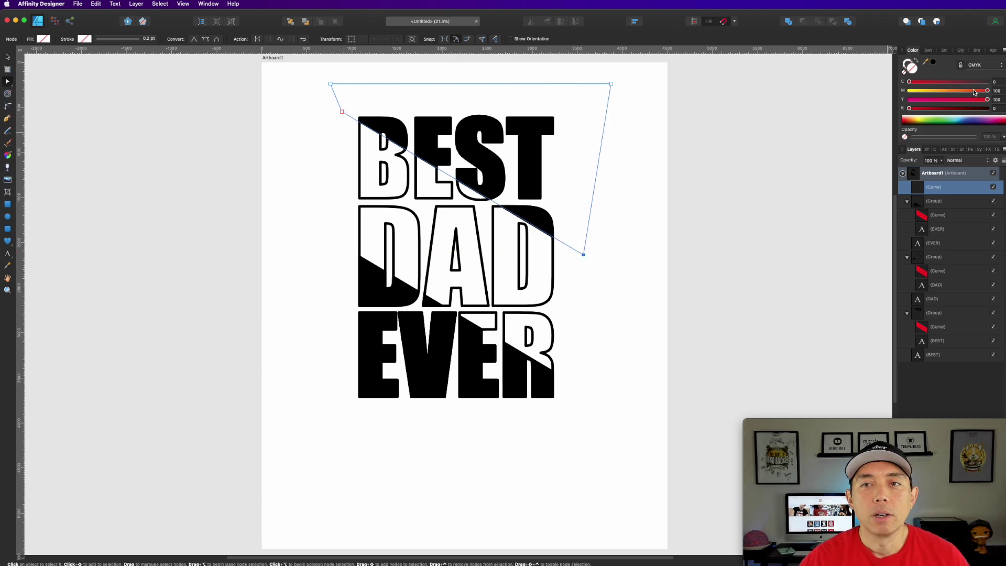
pyautogui.click(997, 98)
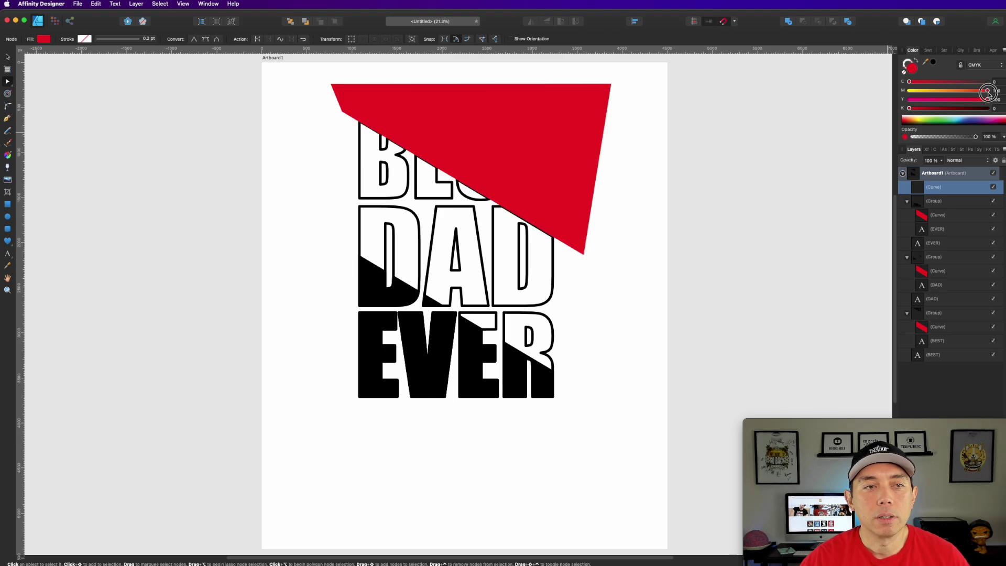
pyautogui.click(8, 58)
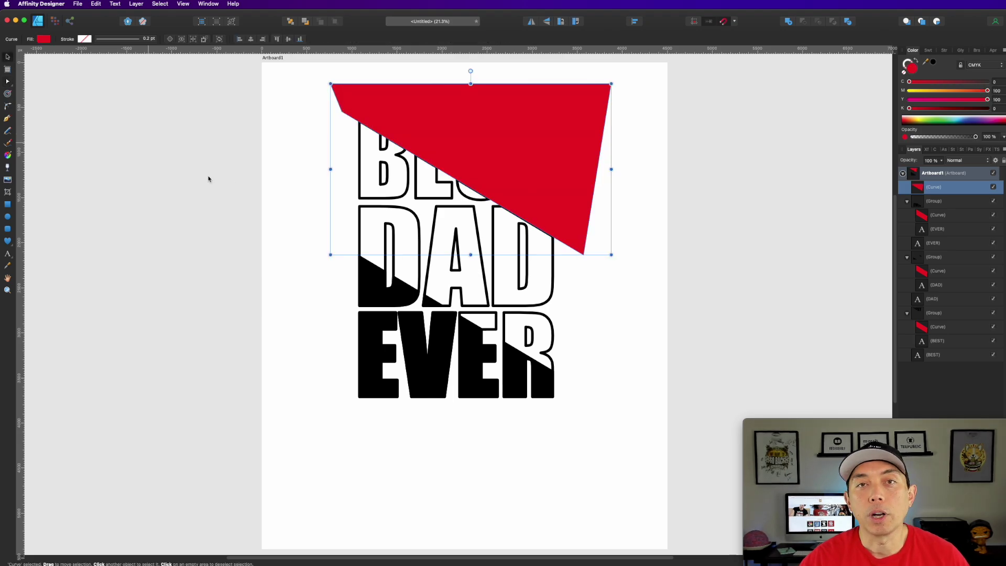
pyautogui.click(191, 194)
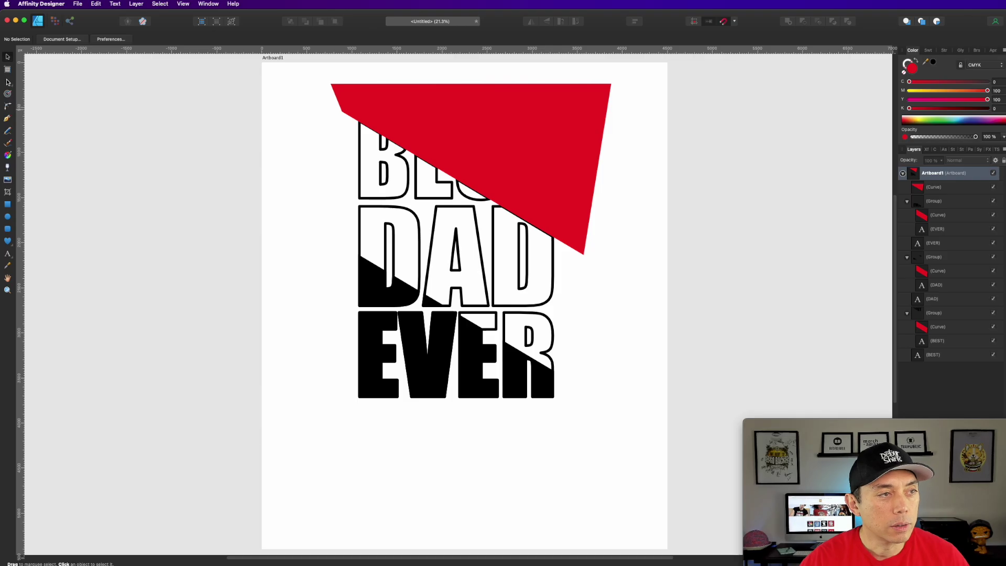
# - Draw a closed four-sided red Pen shape over the solid lower part of DAD and EVER, following the band's lower diagonal edge
pyautogui.click(7, 118)
pyautogui.click(338, 244)
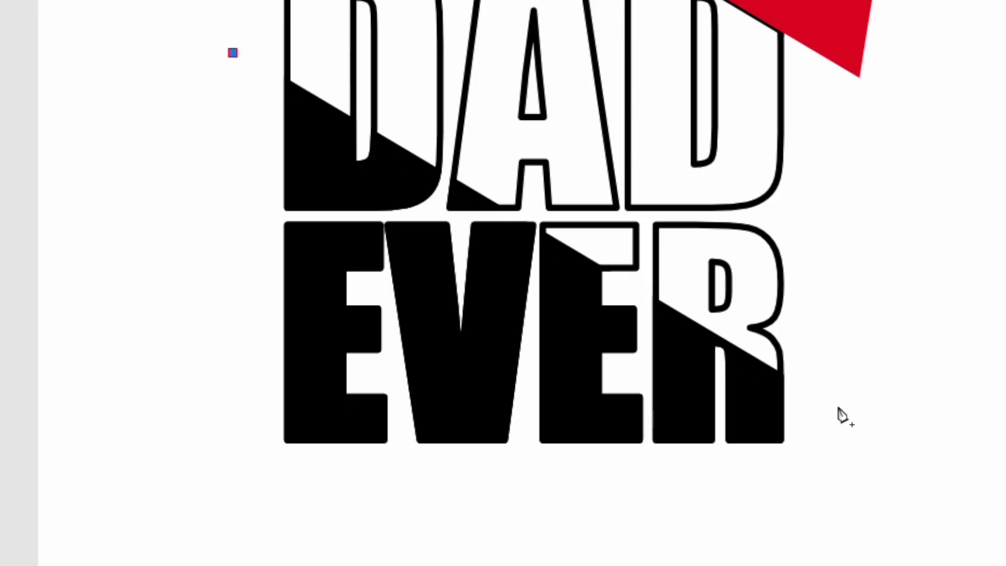
pyautogui.click(854, 412)
pyautogui.click(827, 537)
pyautogui.click(160, 511)
pyautogui.click(233, 53)
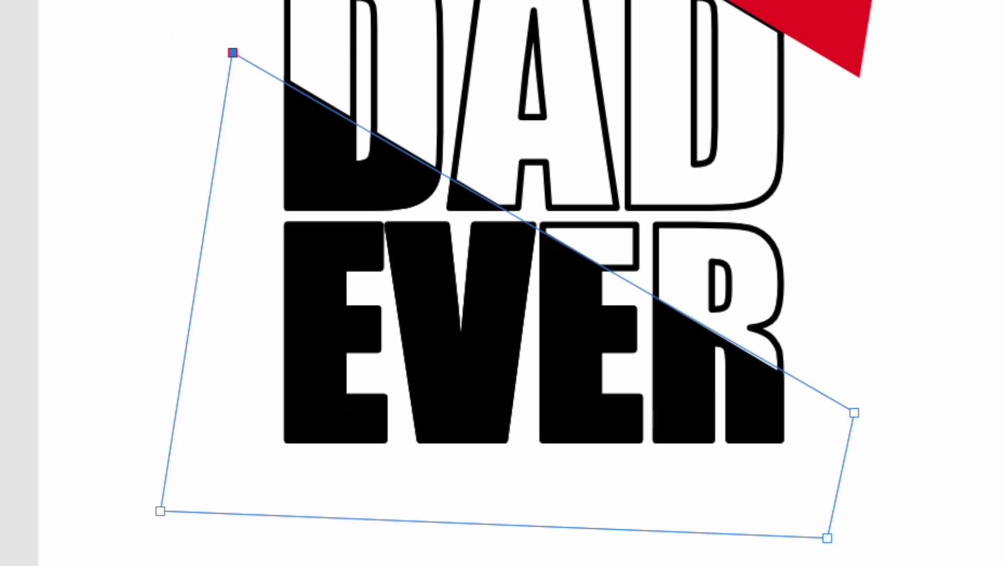
pyautogui.press('v')
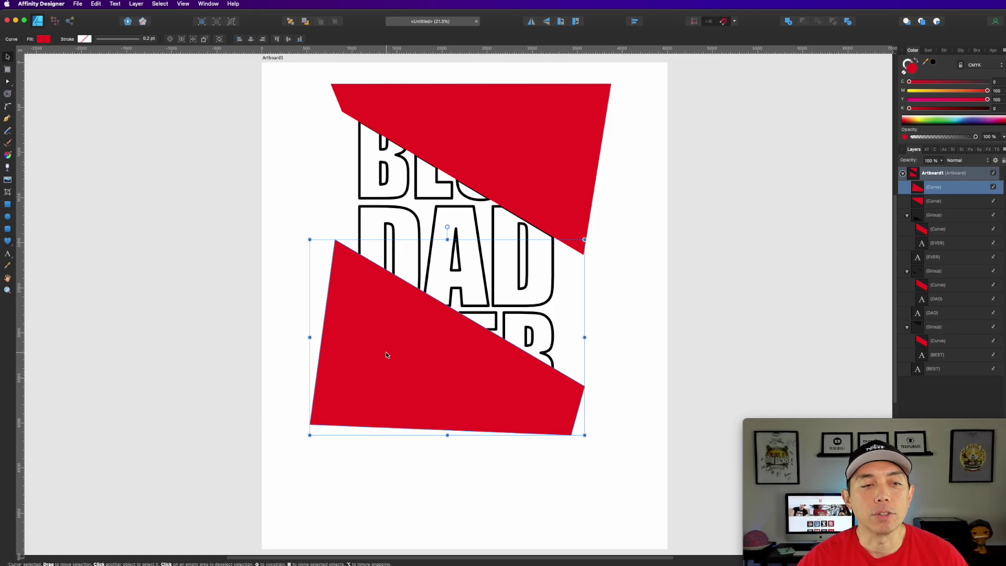
# - Duplicate the lower and the upper red shapes once each in place, and clear the selection
pyautogui.press('super+j')
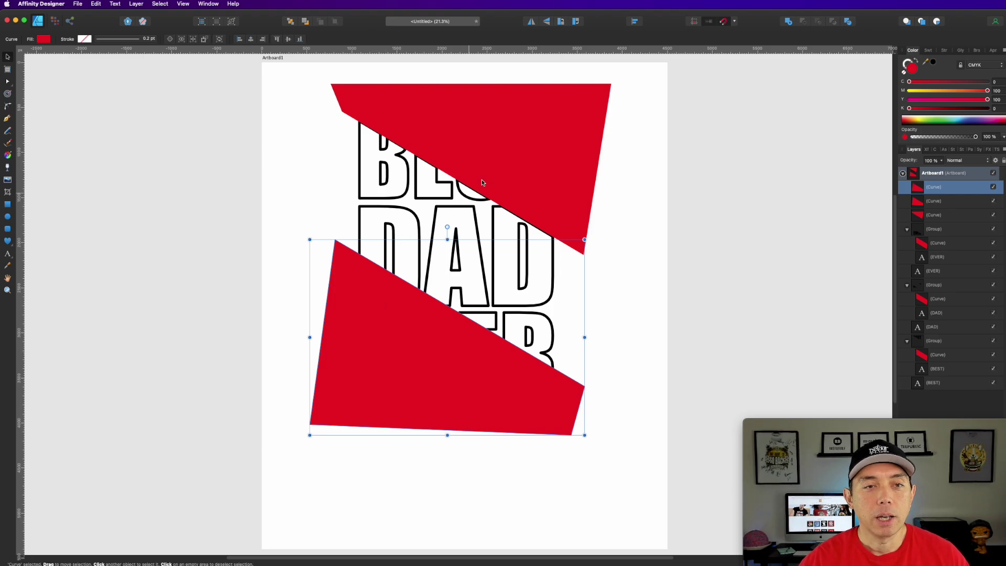
pyautogui.click(537, 114)
pyautogui.press('super+j')
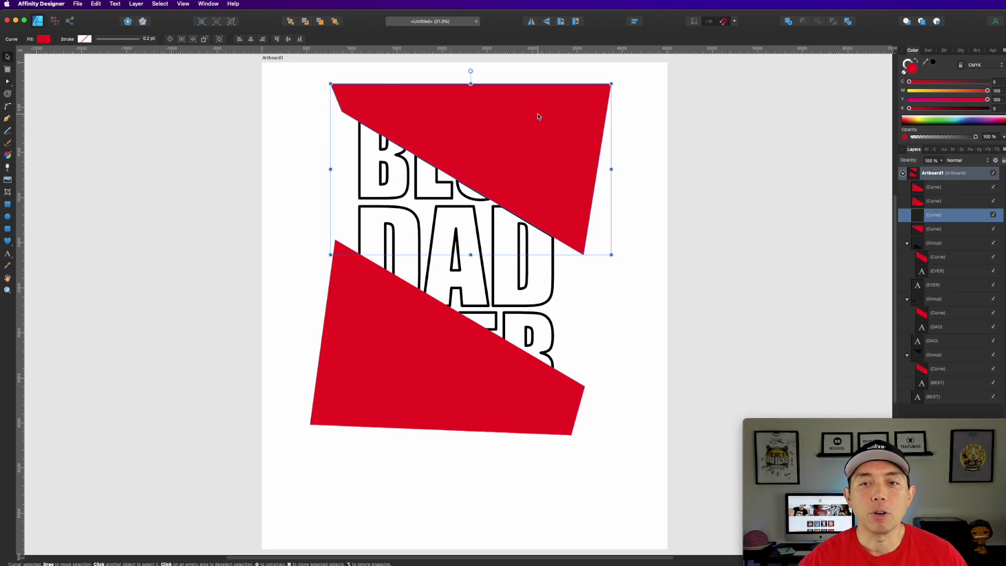
pyautogui.click(687, 316)
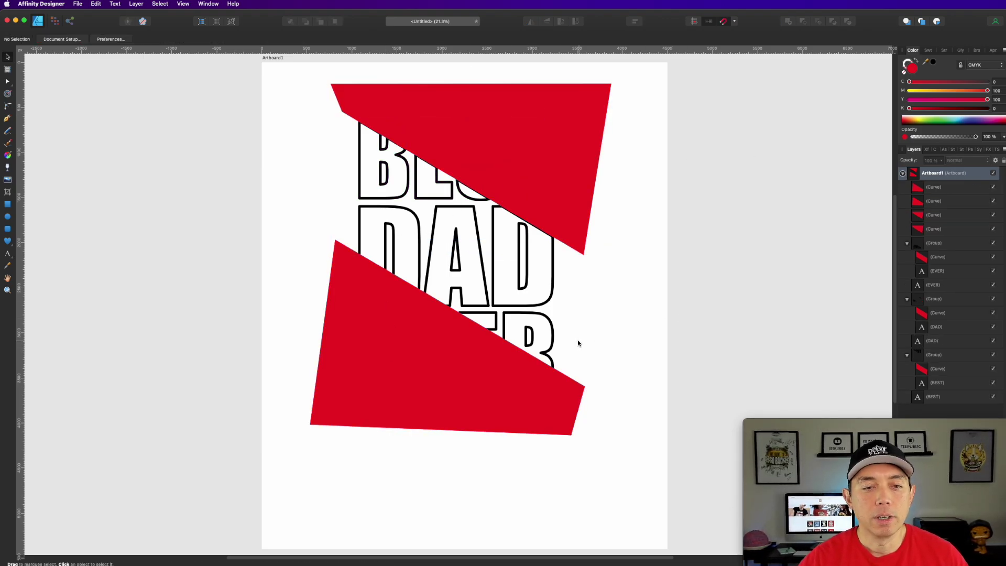
# - Group the outline EVER text with one copy of the lower red shape and set that shape's blend mode to Erase
pyautogui.click(972, 242)
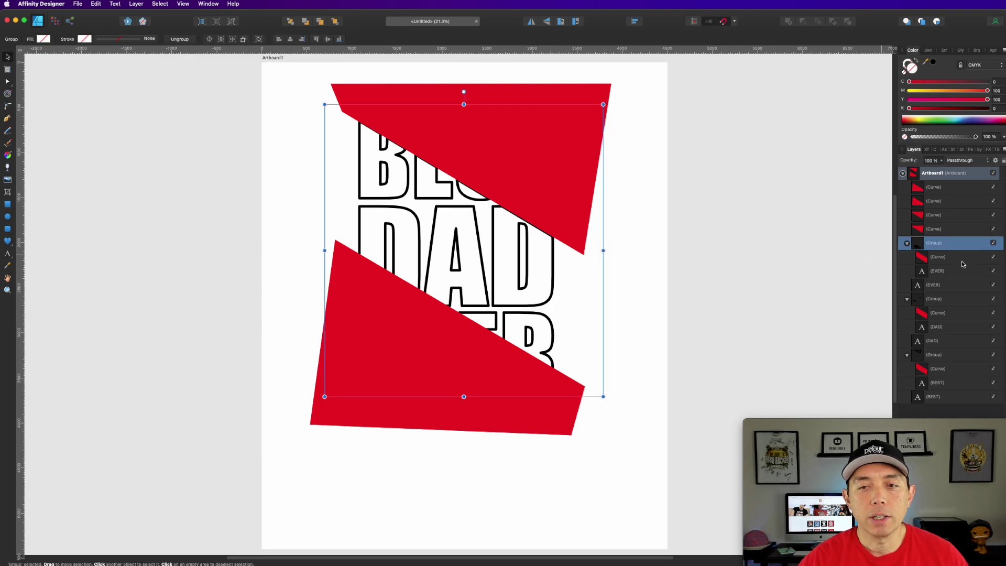
pyautogui.click(937, 285)
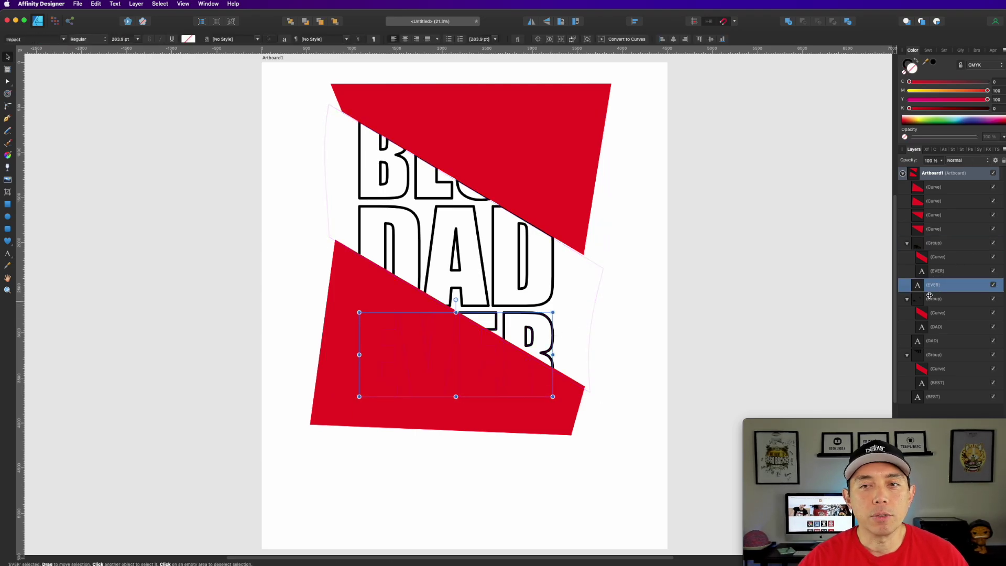
pyautogui.keyDown('shift'); pyautogui.click(575, 400); pyautogui.keyUp('shift')
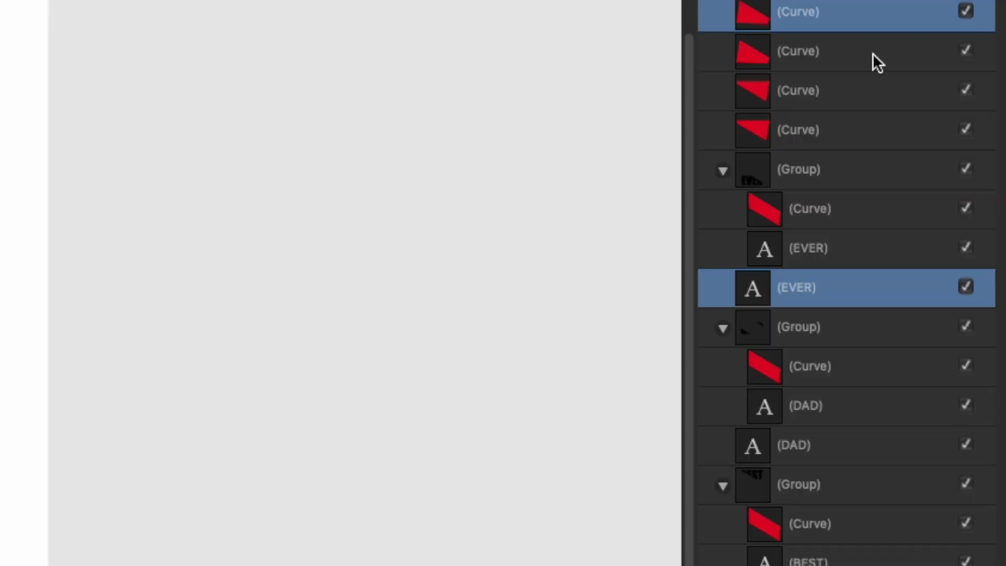
pyautogui.press('super+g')
pyautogui.click(723, 250)
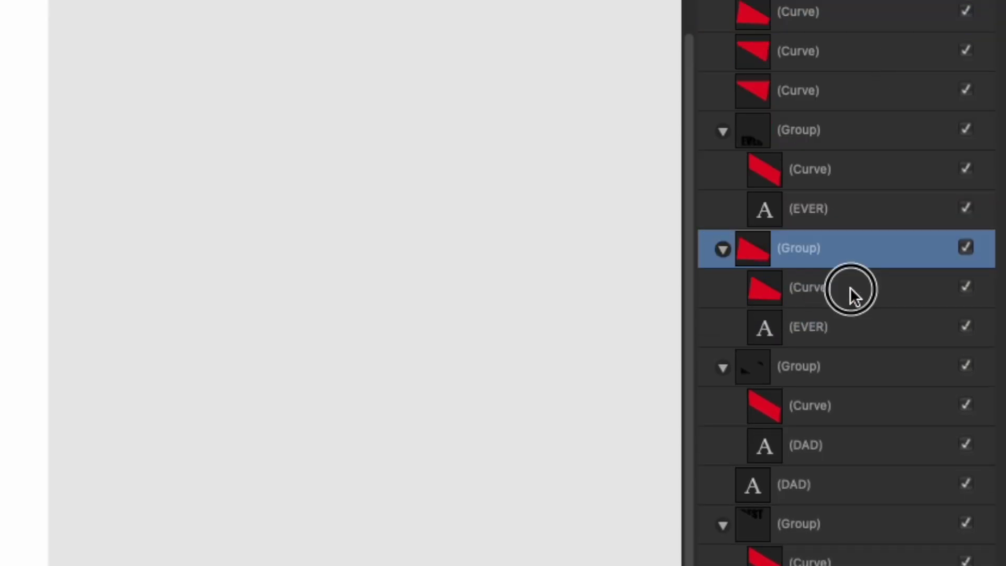
pyautogui.click(848, 288)
pyautogui.click(987, 163)
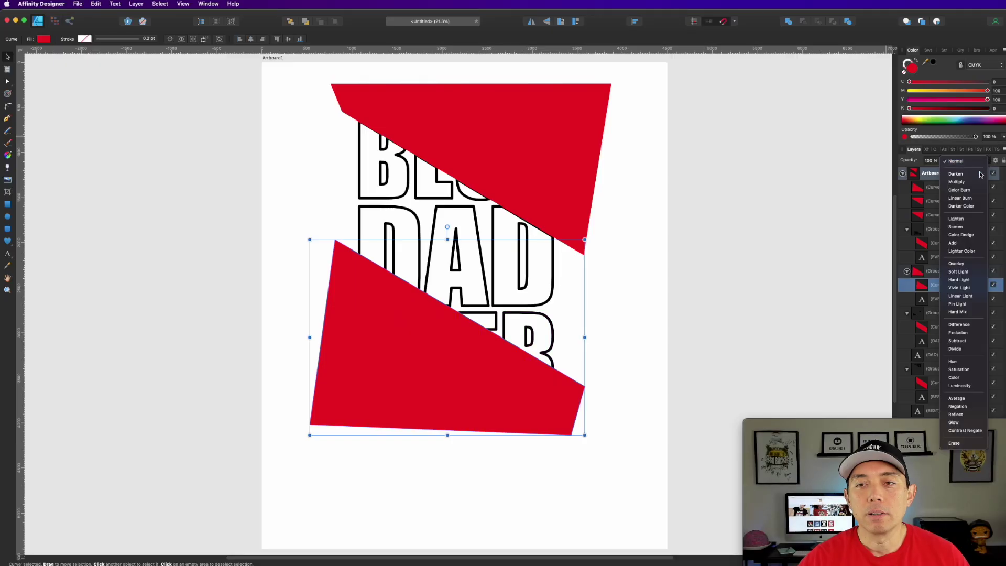
pyautogui.click(966, 430)
pyautogui.click(655, 204)
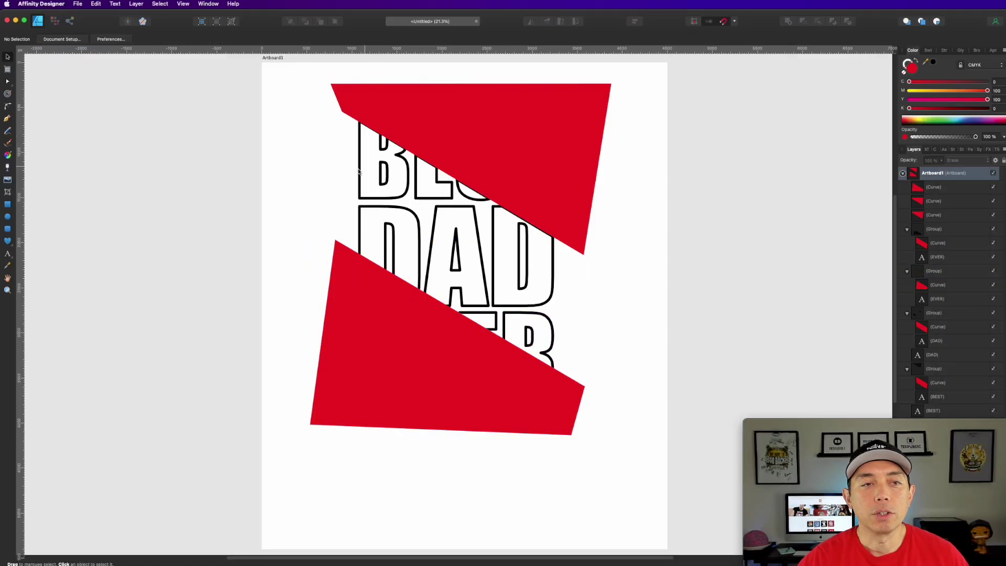
# - Group the outline BEST text with one copy of the upper red shape, set that shape's blend mode to Erase, and clear the selection
pyautogui.click(367, 163)
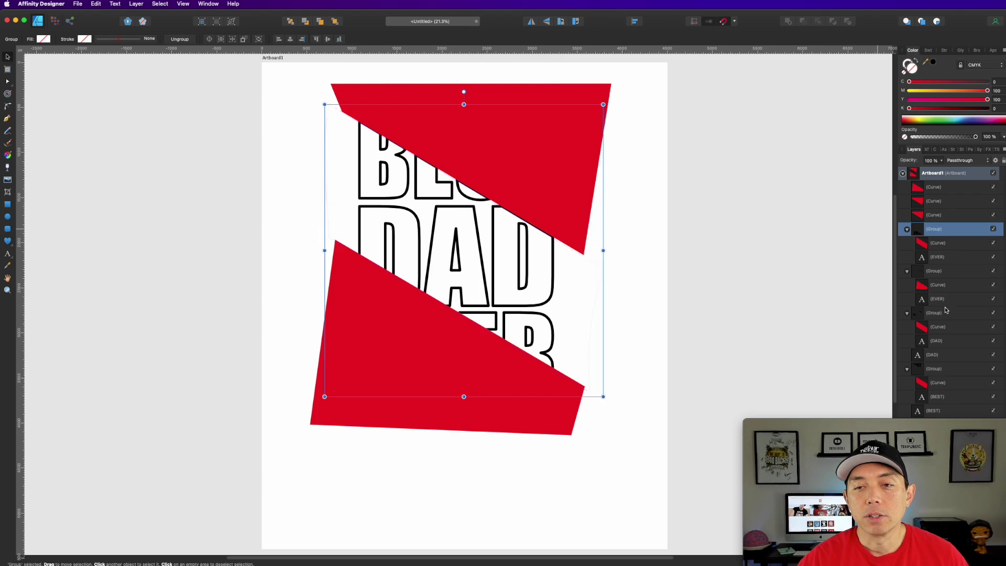
pyautogui.click(950, 411)
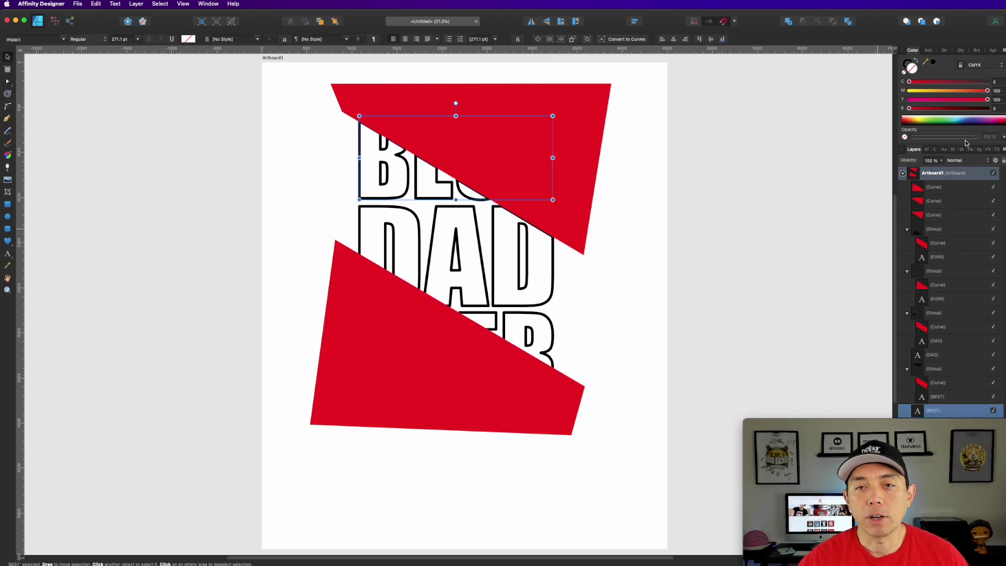
pyautogui.keyDown('shift'); pyautogui.click(588, 97); pyautogui.keyUp('shift')
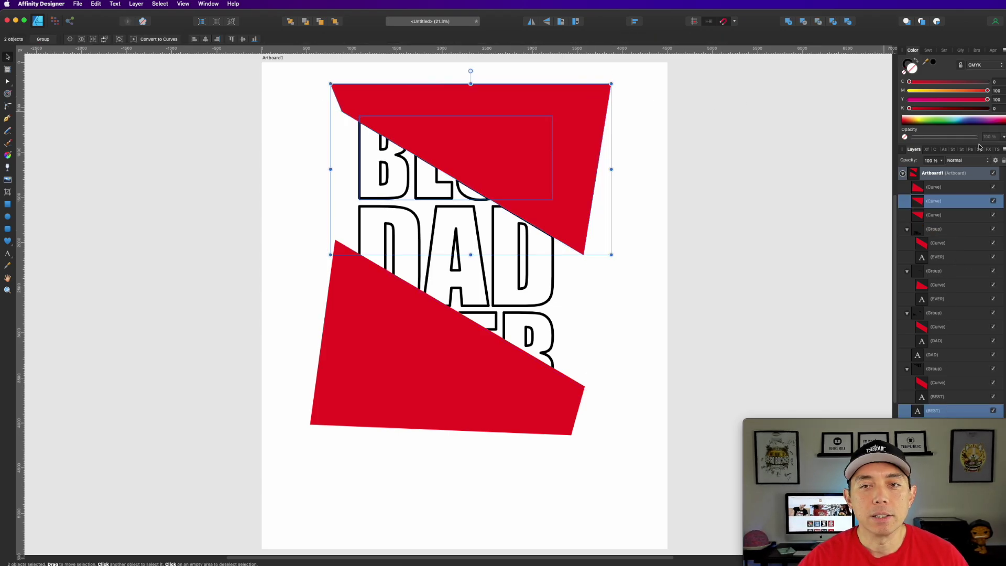
pyautogui.press('super+g')
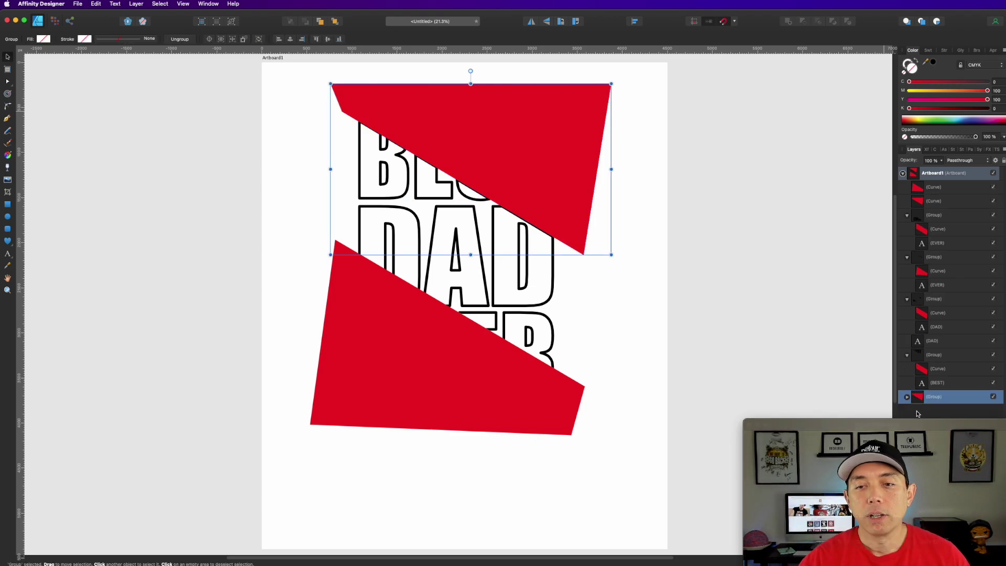
pyautogui.click(907, 396)
pyautogui.click(952, 410)
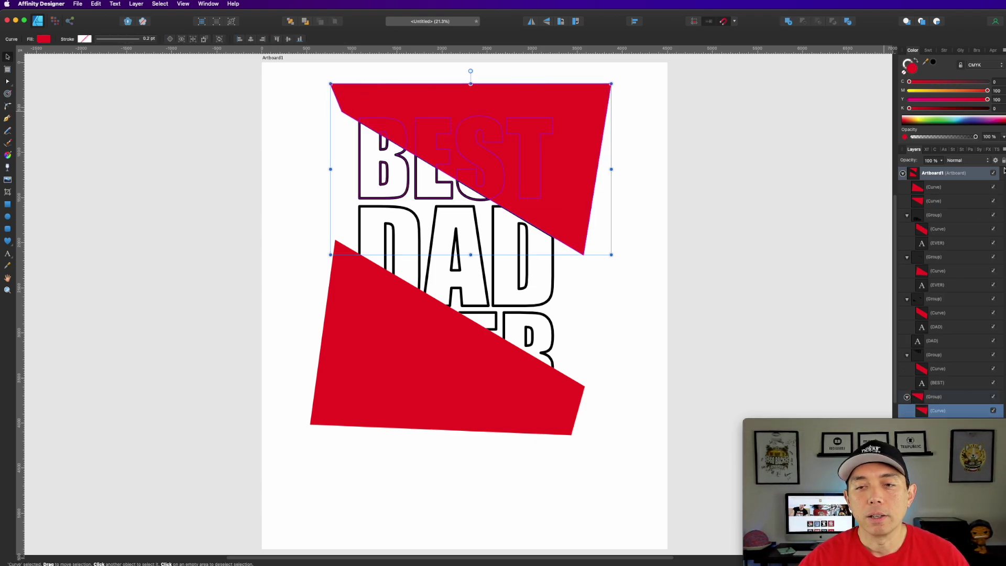
pyautogui.click(989, 161)
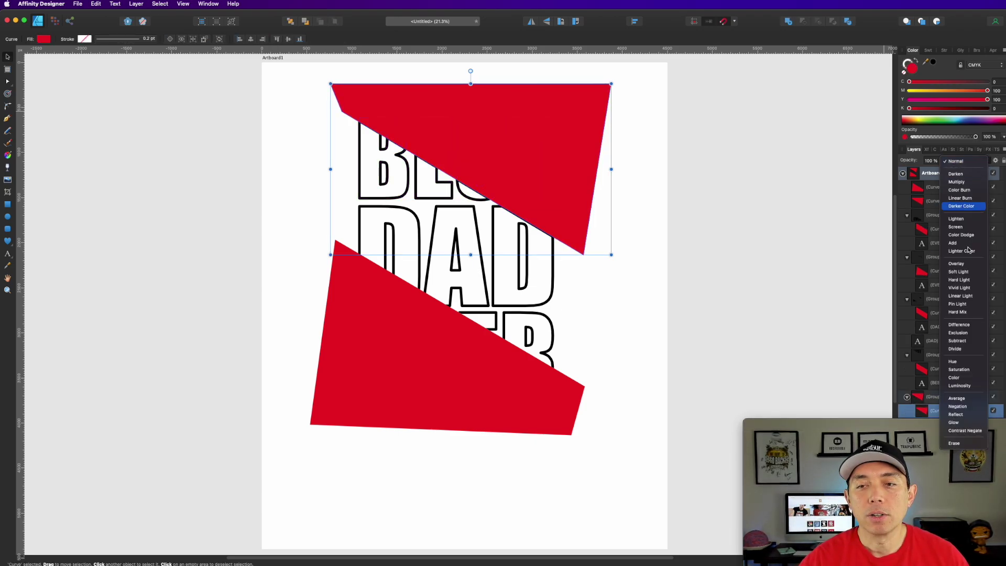
pyautogui.click(964, 444)
pyautogui.click(737, 171)
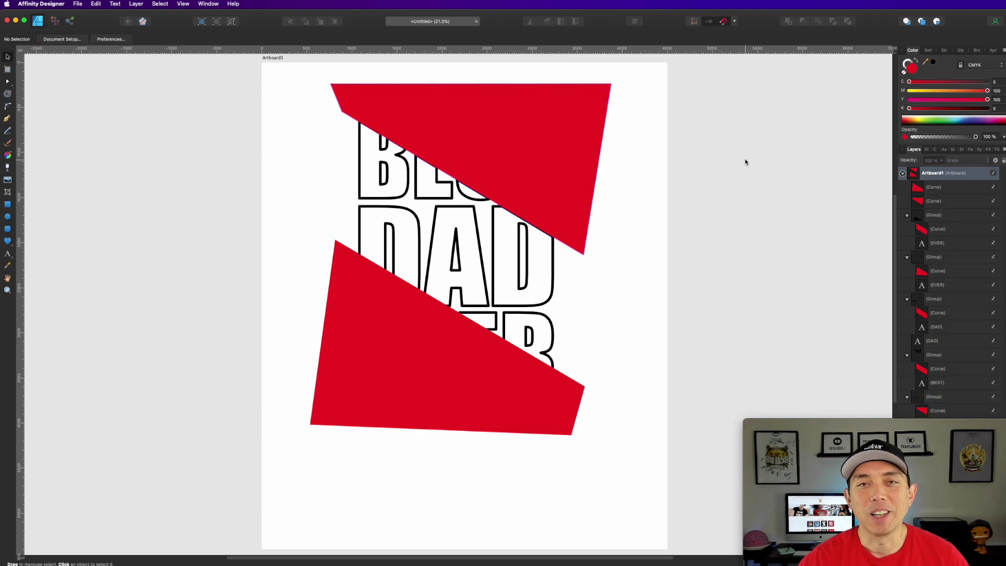
# - Group the outline DAD text together with the remaining upper and lower red shapes
pyautogui.click(949, 336)
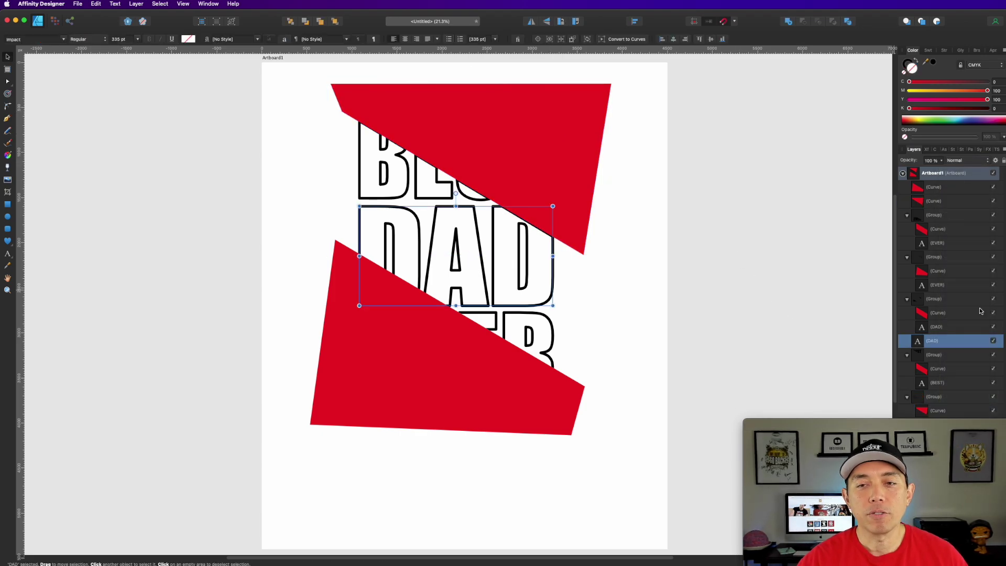
pyautogui.keyDown('shift'); pyautogui.click(593, 126); pyautogui.keyUp('shift')
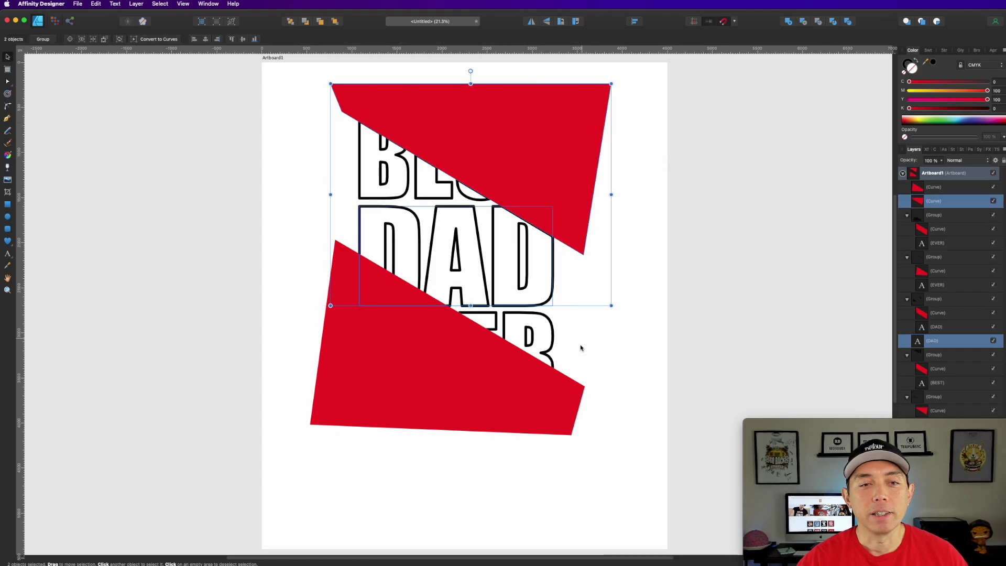
pyautogui.keyDown('shift'); pyautogui.click(564, 390); pyautogui.keyUp('shift')
pyautogui.press('super+g')
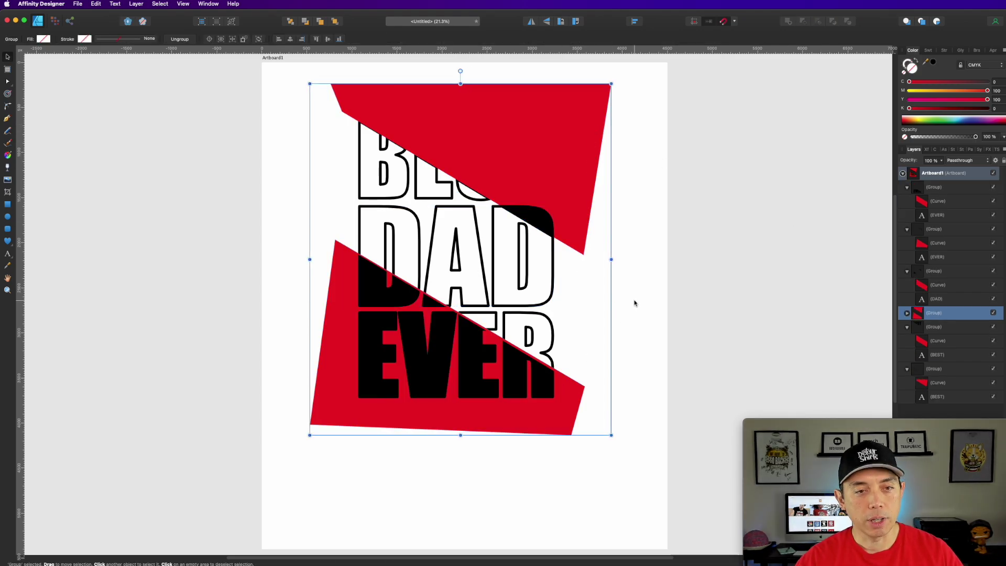
# - Group the two red shapes inside the outline DAD group, set that nested group's blend mode to Erase, and clear the selection
pyautogui.click(907, 313)
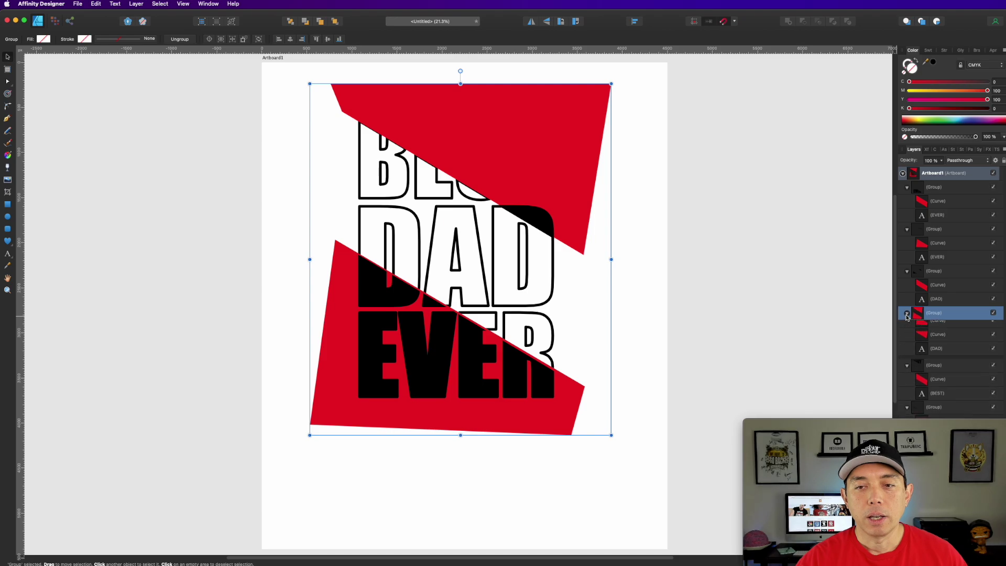
pyautogui.click(939, 327)
pyautogui.keyDown('shift'); pyautogui.click(939, 341); pyautogui.keyUp('shift')
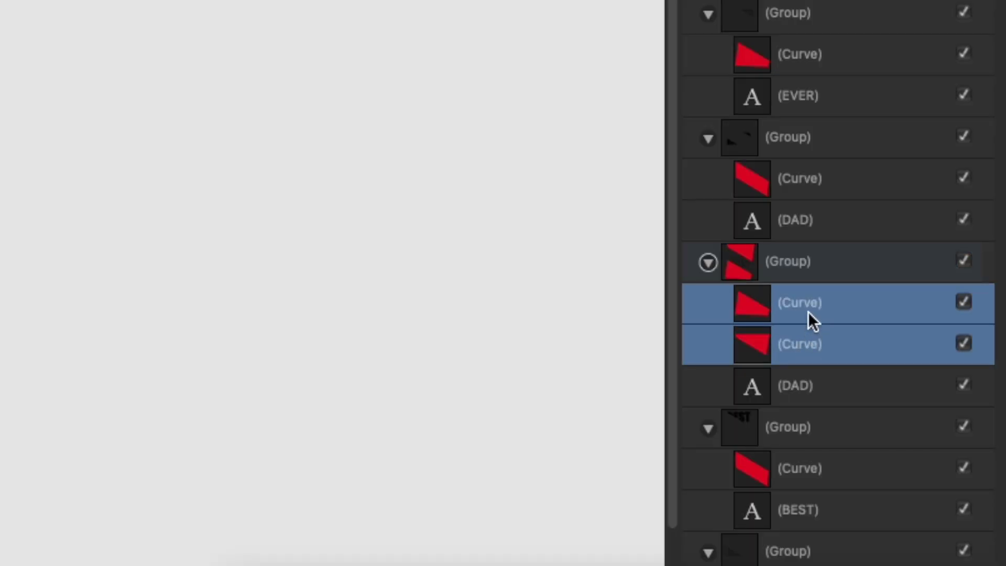
pyautogui.press('super+g')
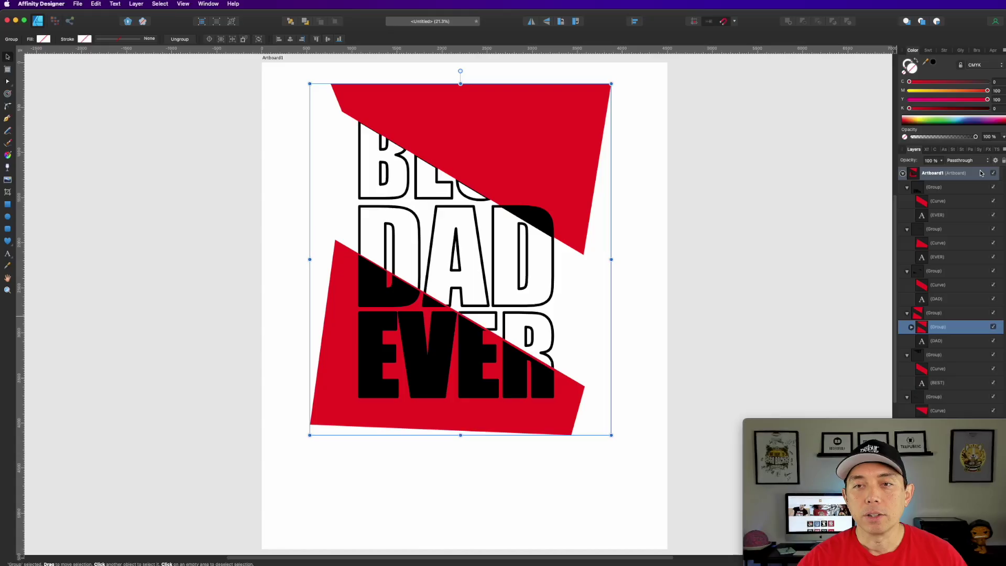
pyautogui.click(975, 160)
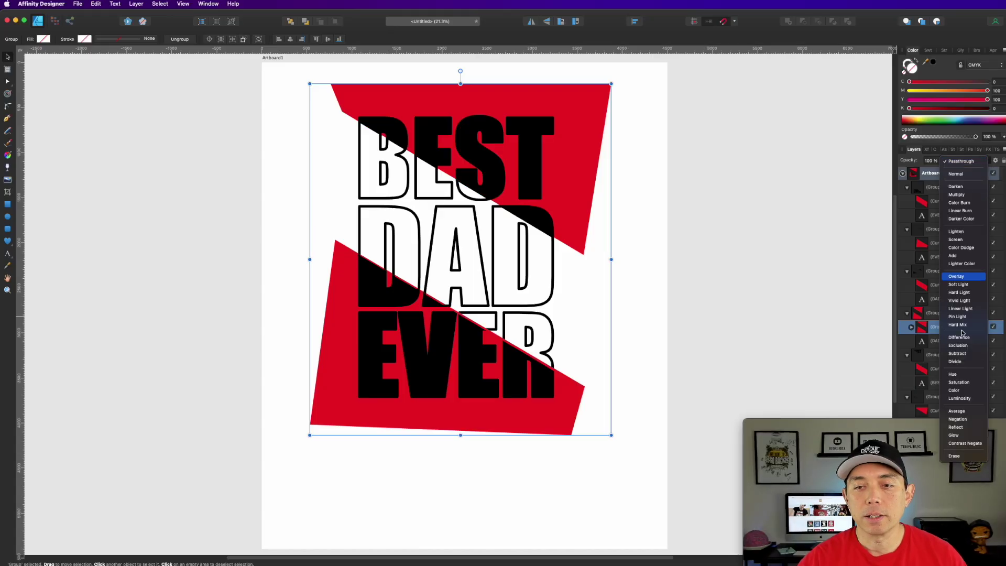
pyautogui.click(953, 456)
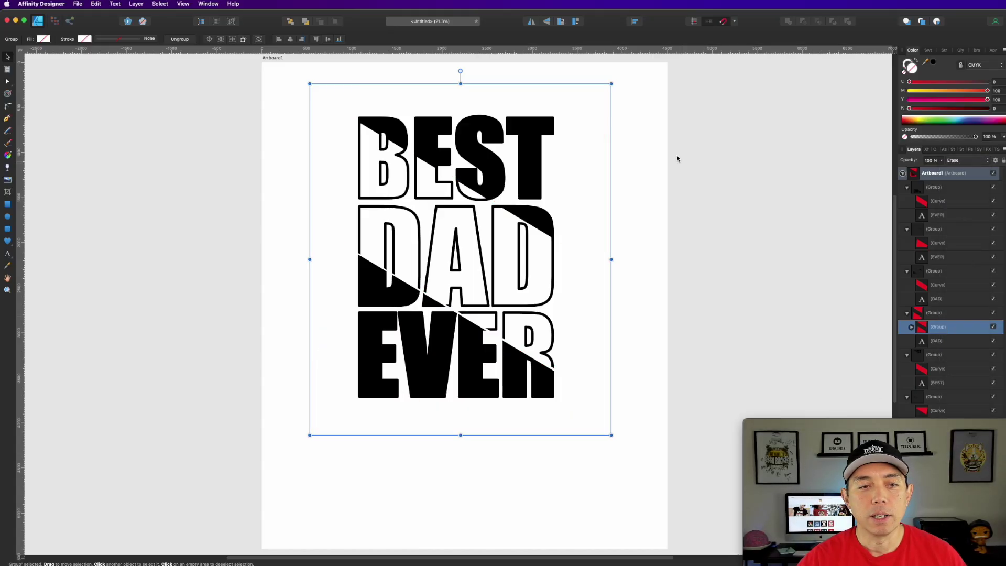
pyautogui.click(665, 147)
# - Collapse the outline DAD group and both BEST groups in the layer list, and clear the selection
pyautogui.click(542, 130)
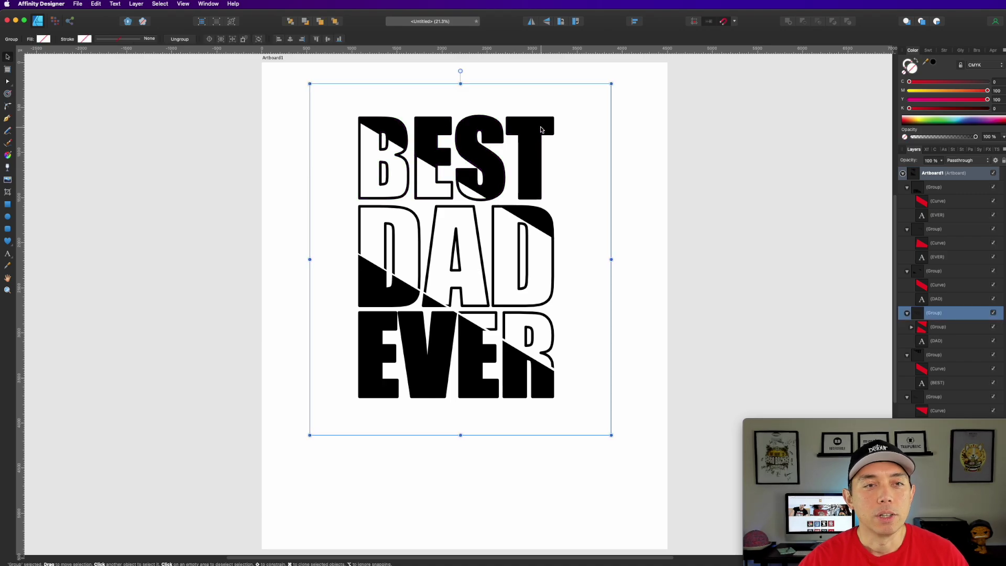
pyautogui.doubleClick(541, 130)
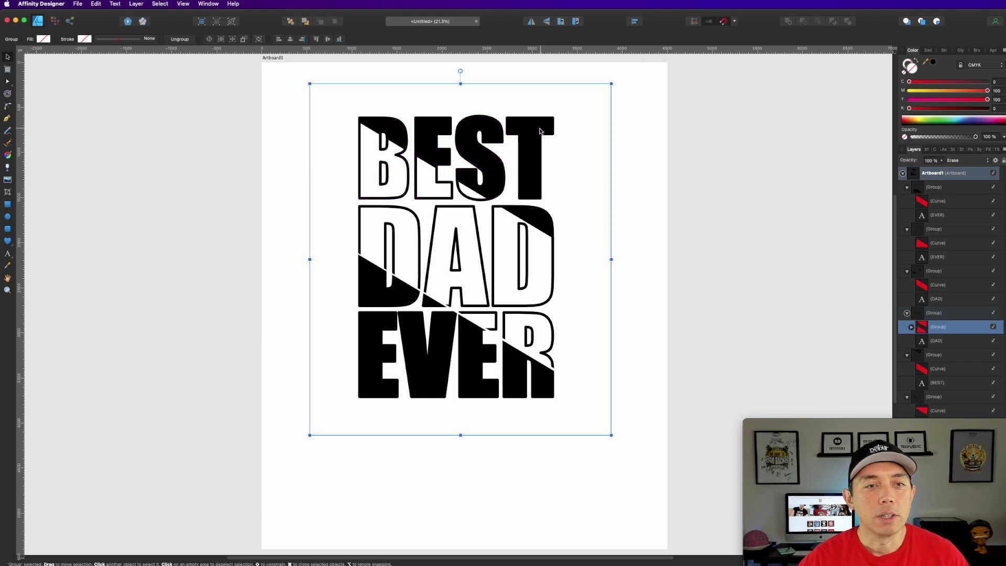
pyautogui.click(907, 313)
pyautogui.click(907, 326)
pyautogui.click(906, 341)
pyautogui.click(642, 199)
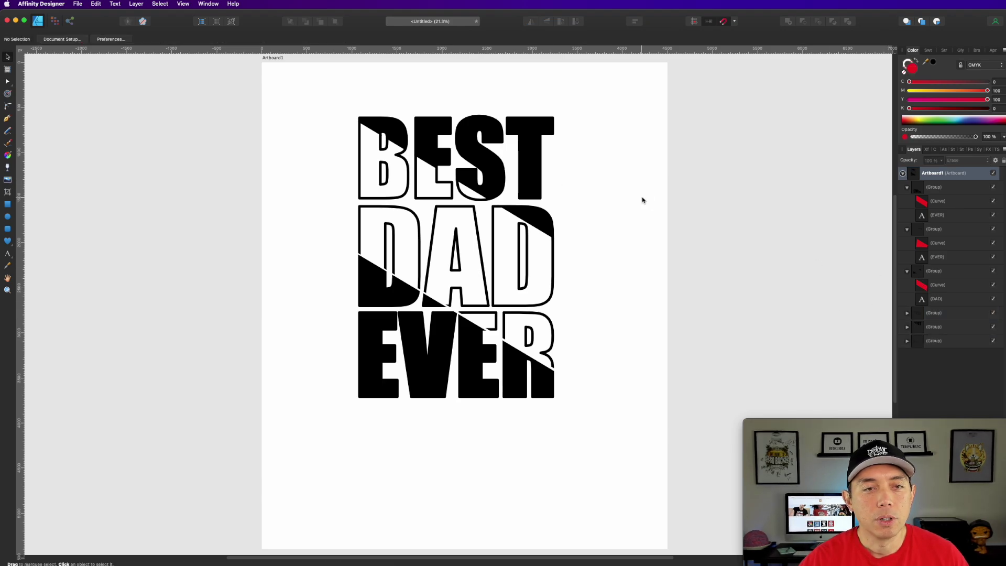
# - Offset the word pieces slightly: outline DAD right and down, solid BEST left and up, and outline and solid EVER right and down
pyautogui.click(532, 143)
pyautogui.moveTo(533, 143); pyautogui.dragTo(544, 150)
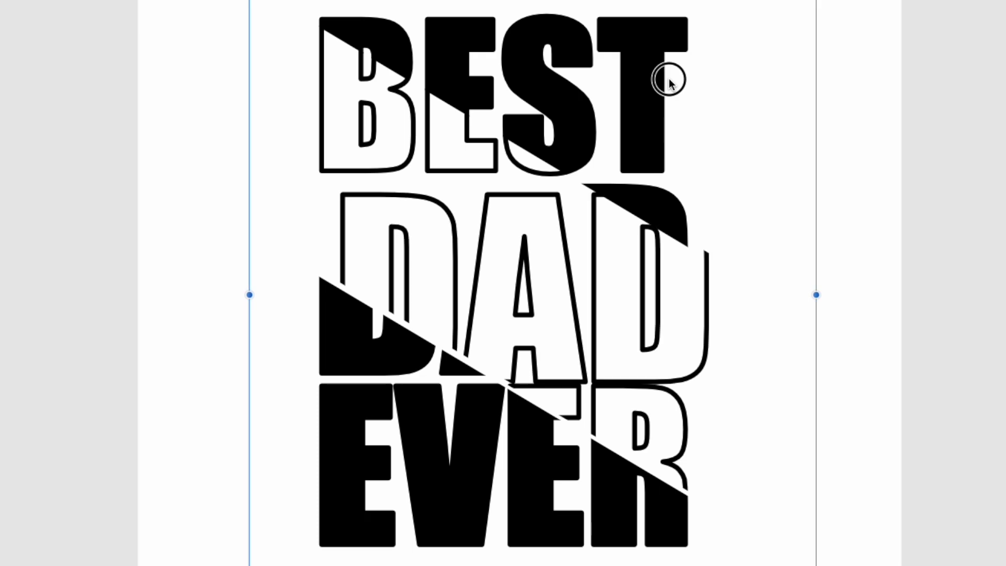
pyautogui.moveTo(668, 79)
pyautogui.mouseDown()
pyautogui.moveTo(652, 73)
pyautogui.moveTo(658, 85)
pyautogui.moveTo(667, 88)
pyautogui.moveTo(659, 77)
pyautogui.mouseUp()
pyautogui.moveTo(681, 428); pyautogui.dragTo(698, 434)
pyautogui.moveTo(338, 338); pyautogui.dragTo(354, 352)
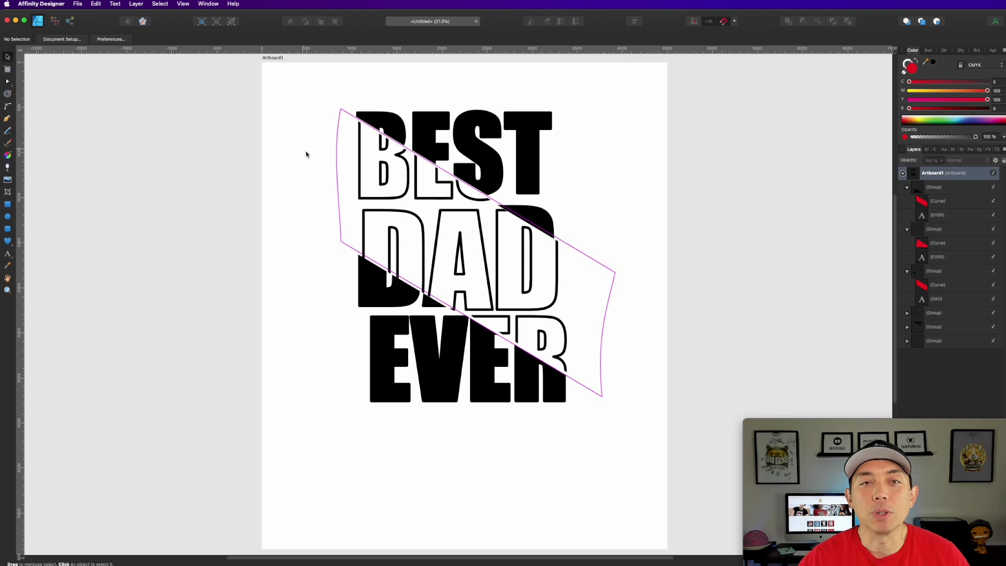
# - Fill the artboard with dark grey, using C 100, M 100, Y 100 and K 0
pyautogui.click(271, 59)
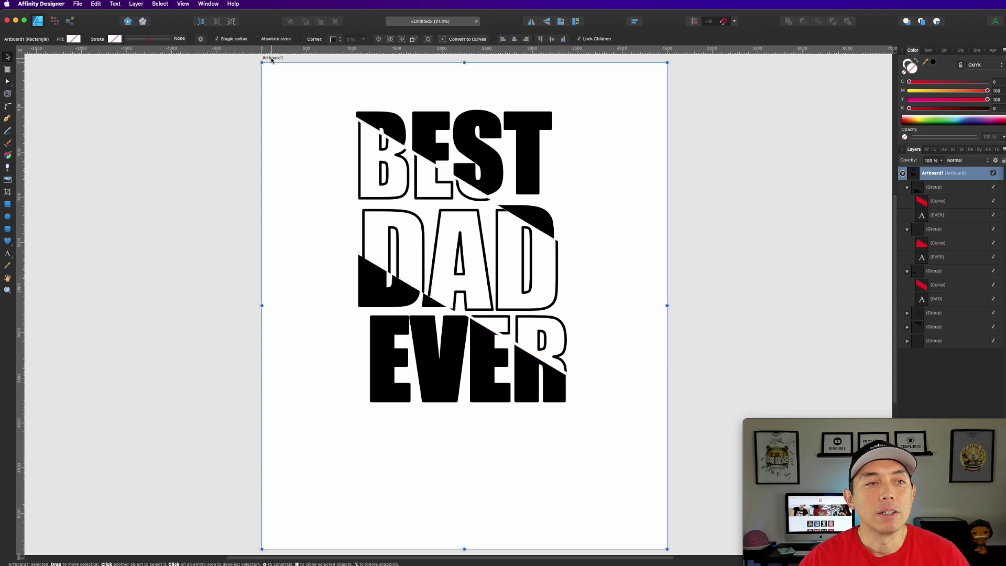
pyautogui.click(990, 82)
pyautogui.click(988, 108)
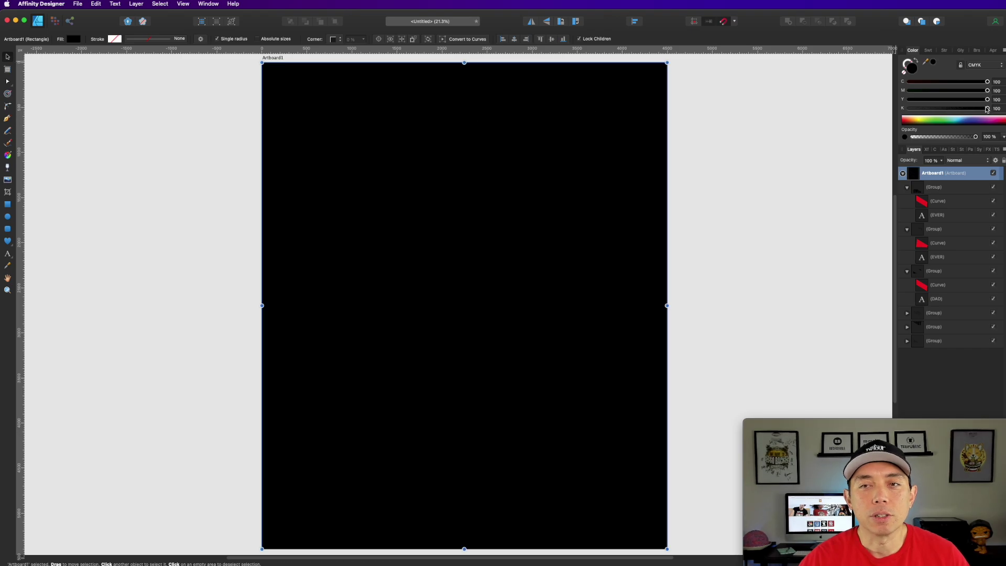
pyautogui.moveTo(987, 109); pyautogui.dragTo(898, 108)
# - Change the stroke of the outline DAD text to white, with C, M, Y and K at 0
pyautogui.click(528, 126)
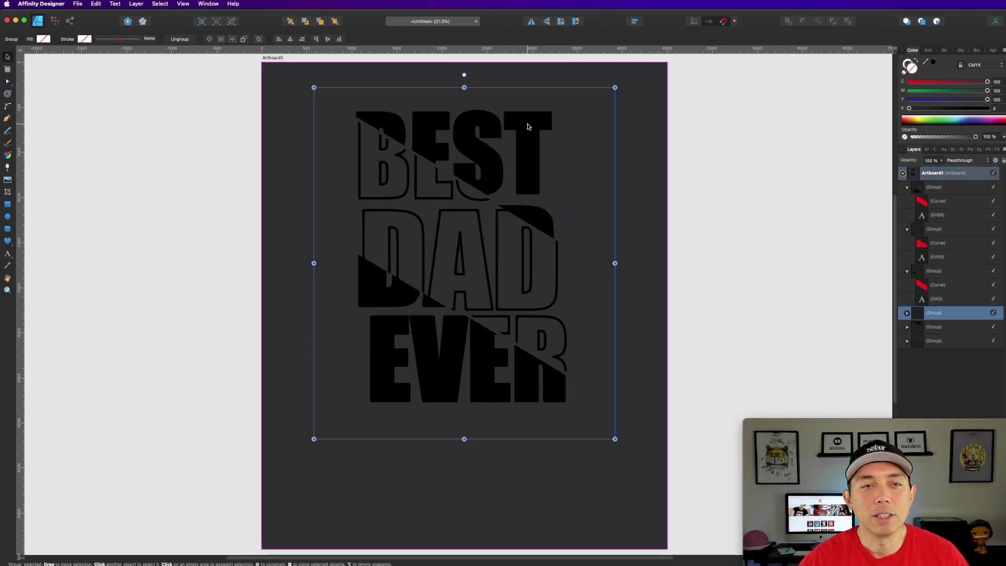
pyautogui.click(907, 313)
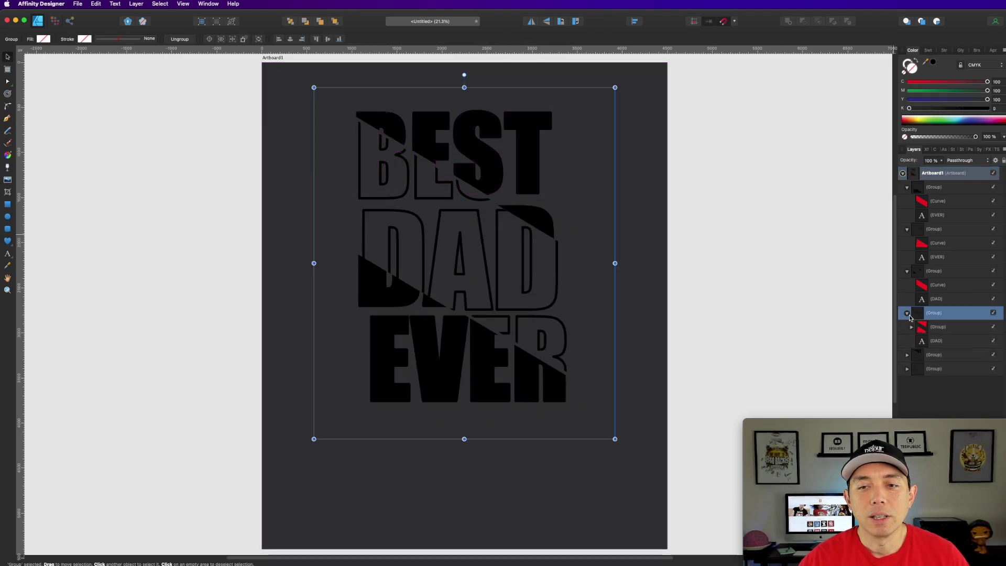
pyautogui.click(946, 341)
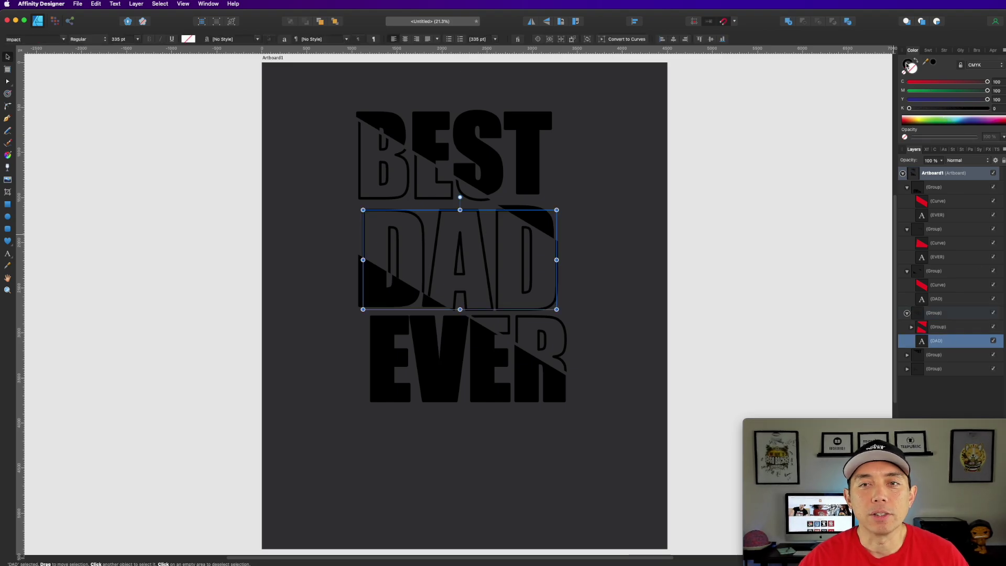
pyautogui.click(906, 64)
pyautogui.click(910, 82)
pyautogui.click(911, 91)
pyautogui.click(909, 99)
pyautogui.click(909, 108)
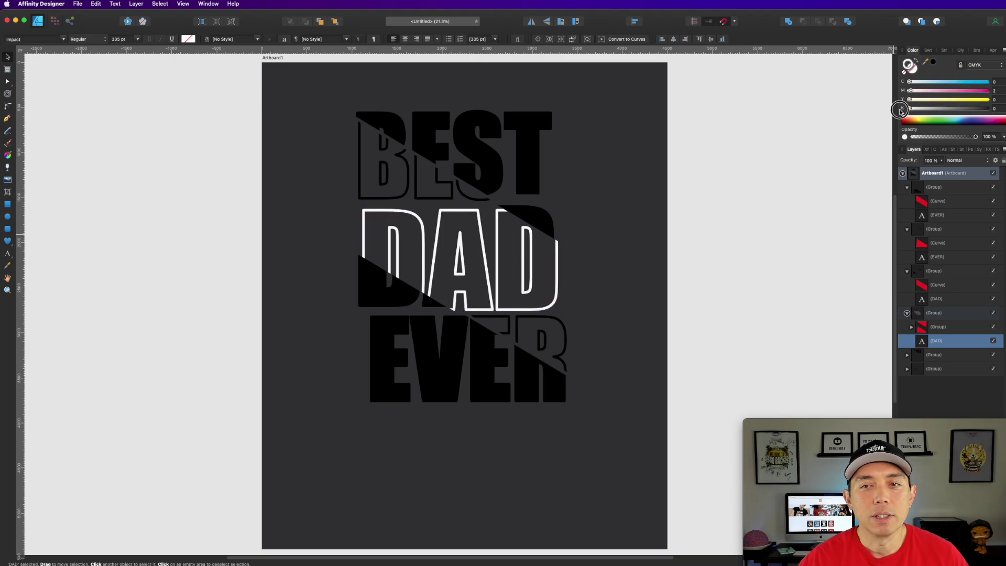
pyautogui.click(910, 90)
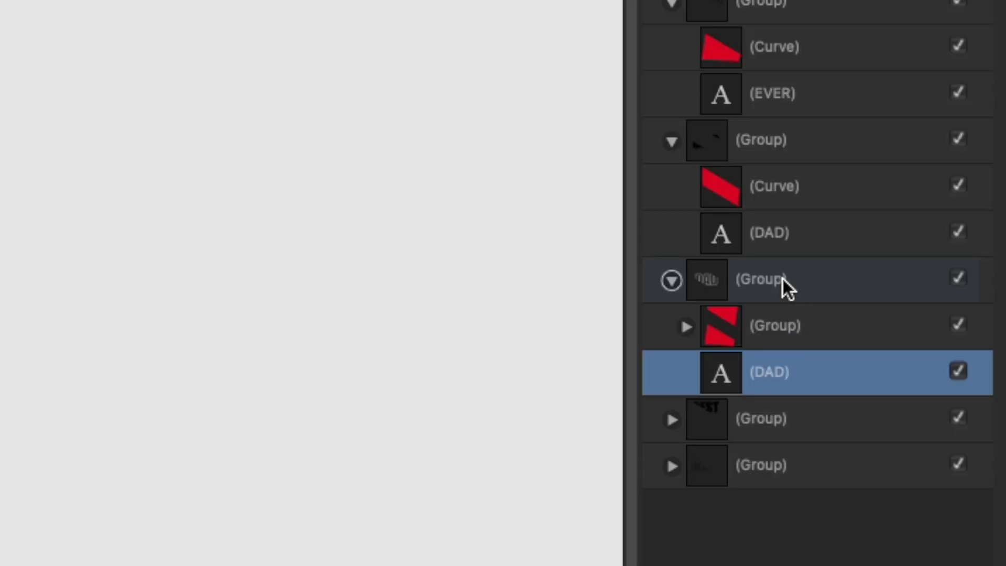
# - Rename the group holding the outline DAD text as OUTLINE DAD
pyautogui.click(779, 281)
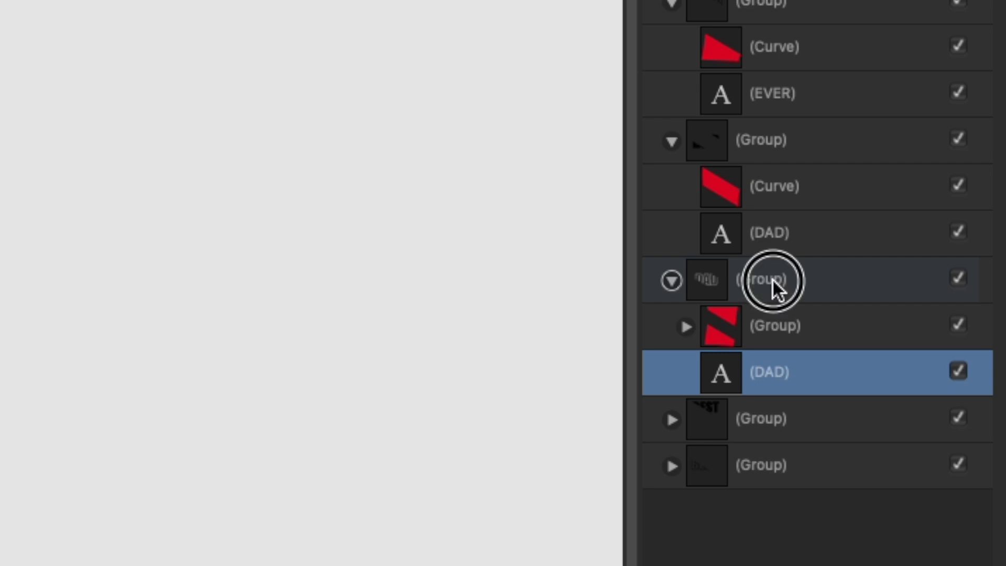
pyautogui.doubleClick(760, 281)
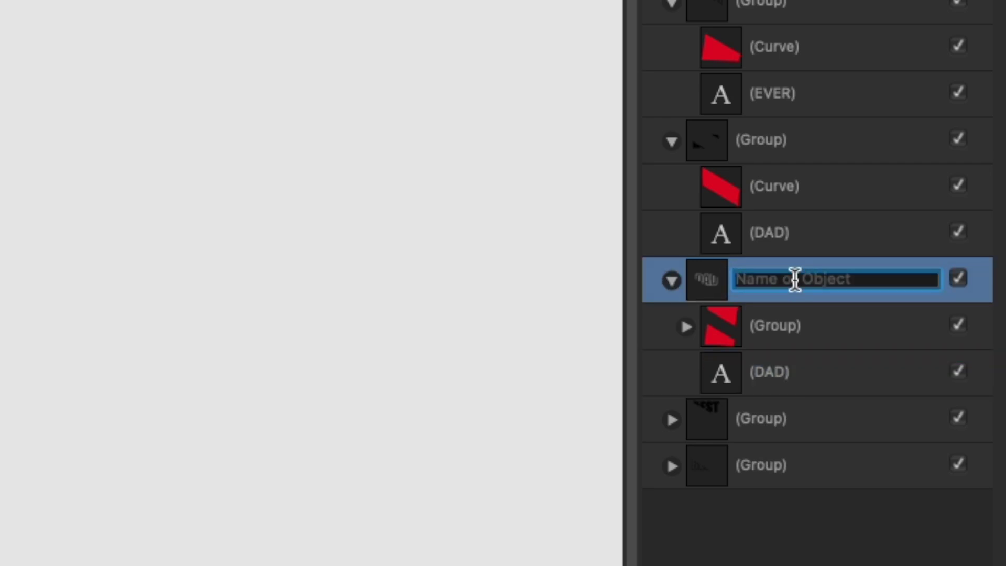
pyautogui.write('OUTLINE DAD')
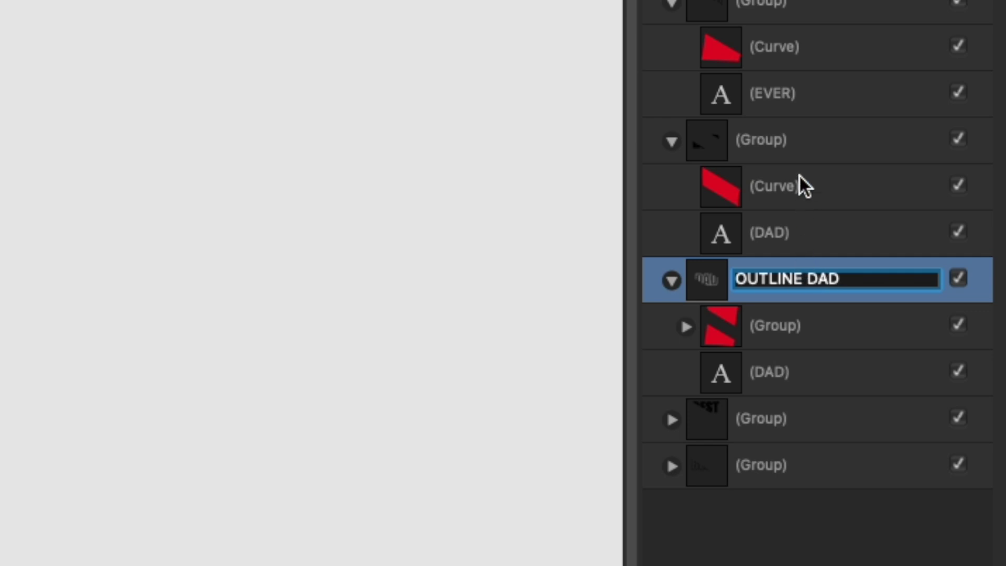
pyautogui.click(775, 135)
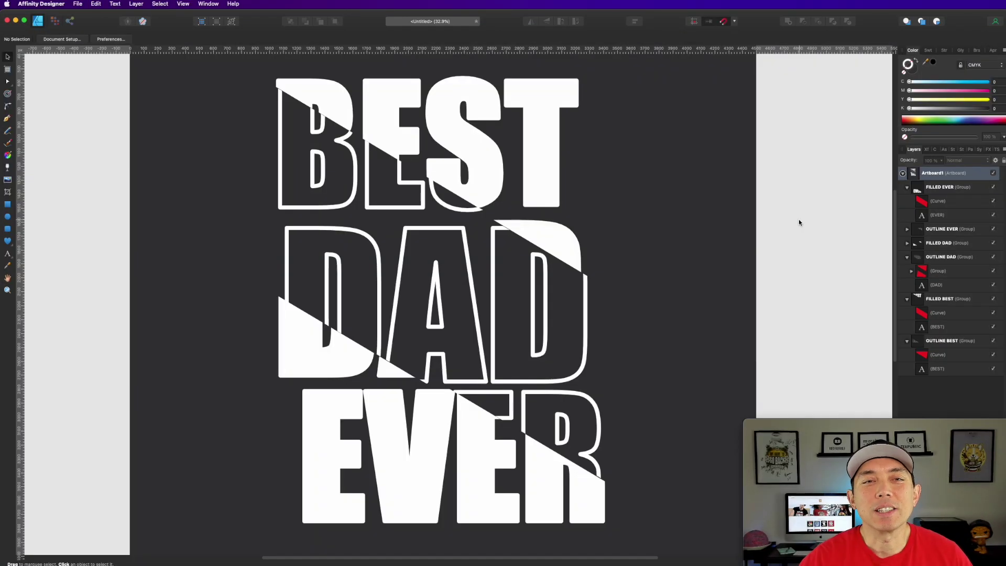
# - Draw a straight Pen line along the band's upper diagonal edge, from BEST's B to DAD's last D, with a 7 pt stroke
pyautogui.click(7, 118)
pyautogui.click(263, 79)
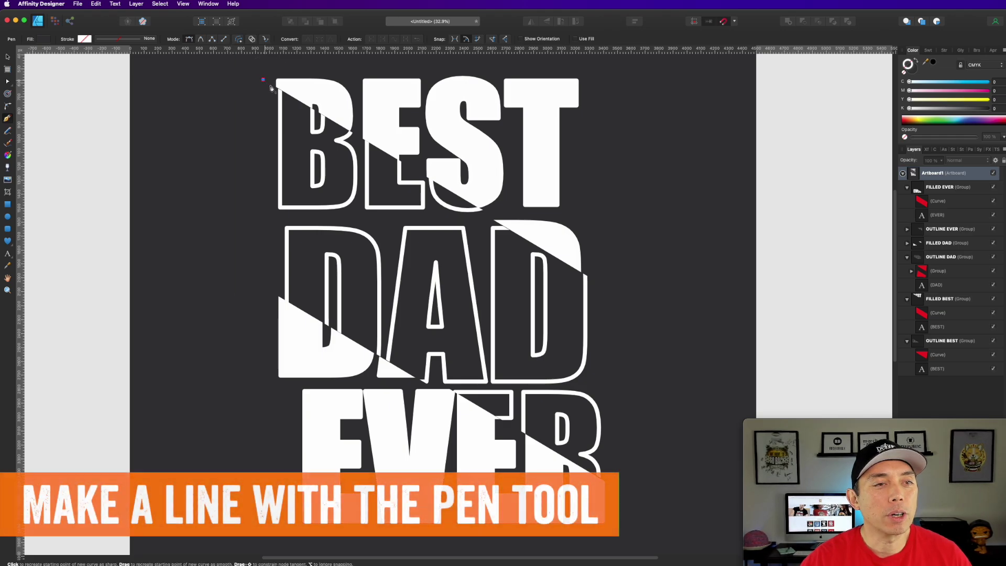
pyautogui.click(597, 283)
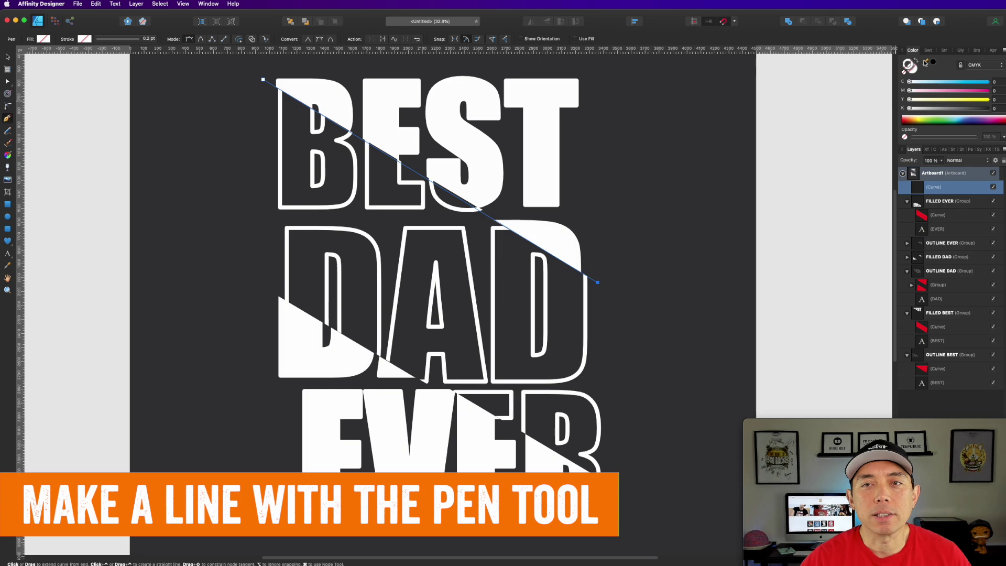
pyautogui.click(945, 50)
pyautogui.moveTo(916, 74); pyautogui.dragTo(932, 73)
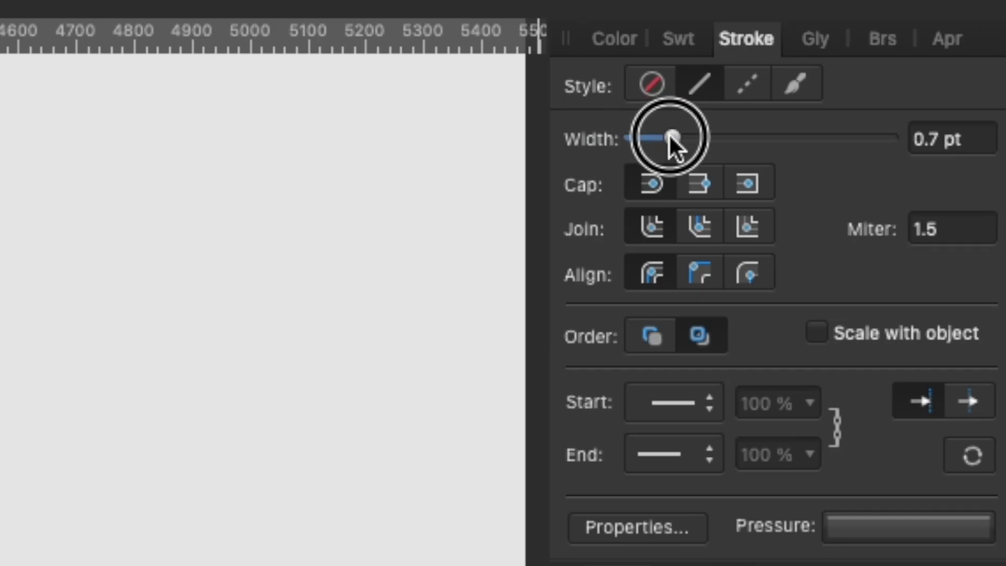
pyautogui.moveTo(698, 135); pyautogui.dragTo(725, 137)
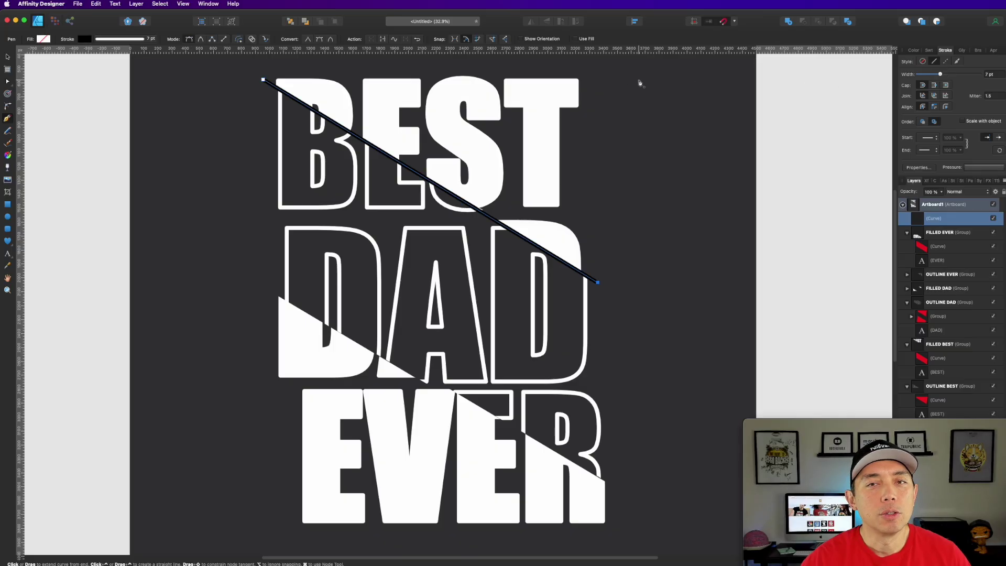
# - Change the stroke colour of the upper diagonal line to white
pyautogui.click(913, 50)
pyautogui.click(908, 82)
pyautogui.click(909, 90)
pyautogui.click(909, 99)
pyautogui.click(909, 108)
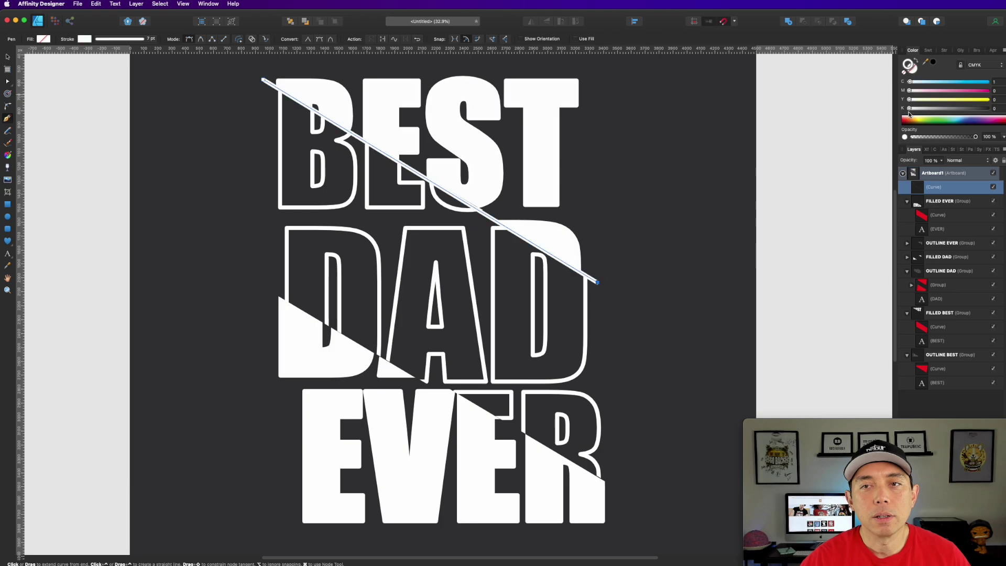
pyautogui.click(7, 56)
pyautogui.click(76, 102)
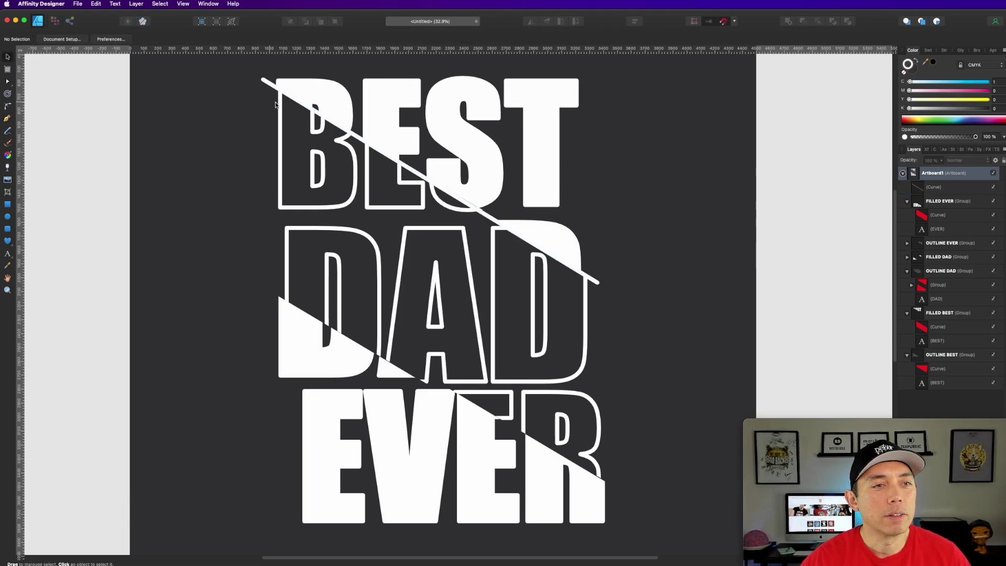
# - Extend the lower-right end of the upper diagonal line slightly past DAD's last D by moving its end node outward
pyautogui.click(8, 82)
pyautogui.click(603, 284)
pyautogui.click(604, 283)
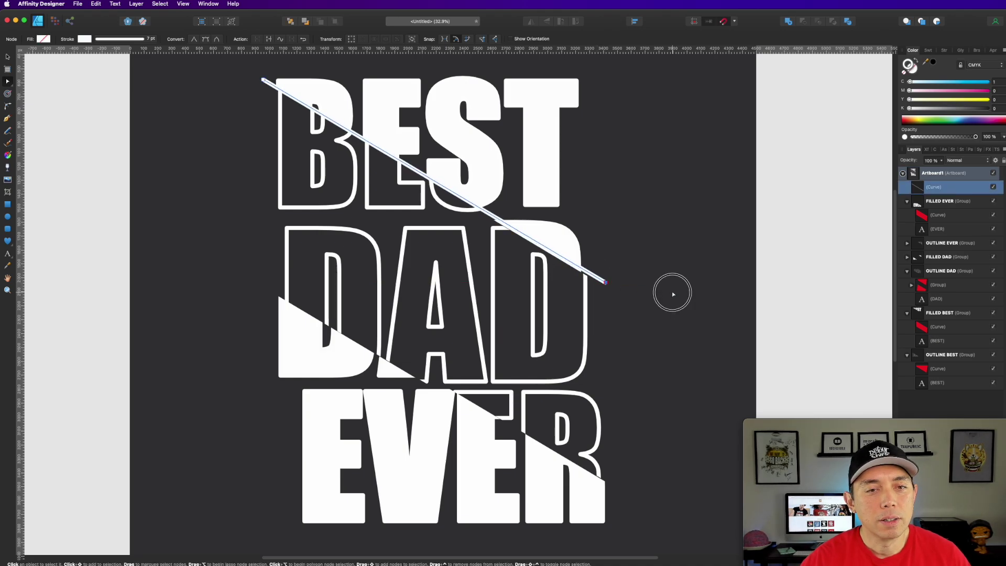
pyautogui.click(624, 295)
pyautogui.click(607, 283)
pyautogui.moveTo(602, 281); pyautogui.dragTo(611, 287)
pyautogui.click(677, 273)
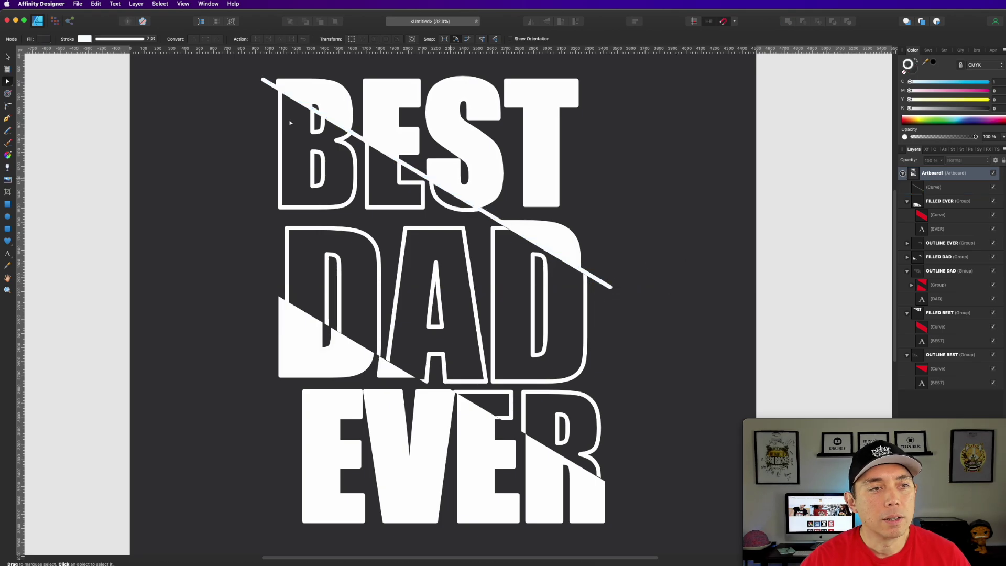
# - Draw a straight white Pen line along the band's lower diagonal edge, from beside DAD's first D to just past EVER's R
pyautogui.click(6, 117)
pyautogui.click(268, 287)
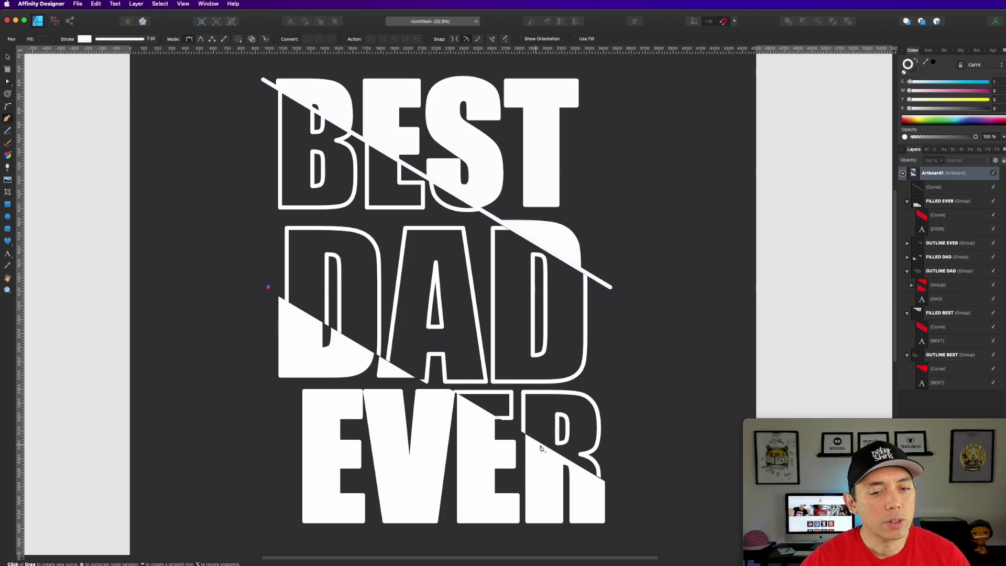
pyautogui.click(616, 484)
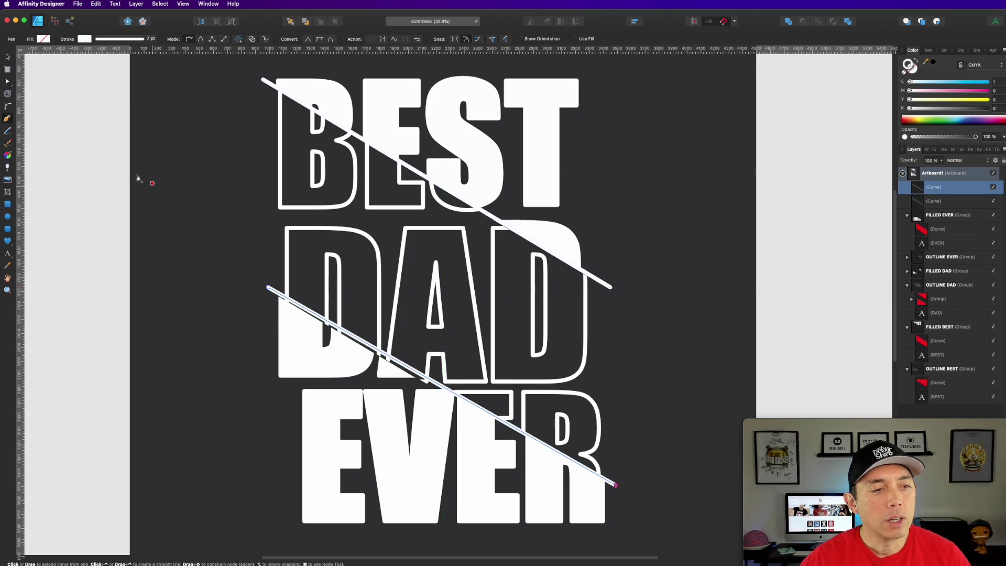
# - Extend both ends of the lower diagonal line slightly outward beyond the lettering by moving its end nodes
pyautogui.click(6, 81)
pyautogui.moveTo(269, 287); pyautogui.dragTo(262, 287)
pyautogui.click(229, 265)
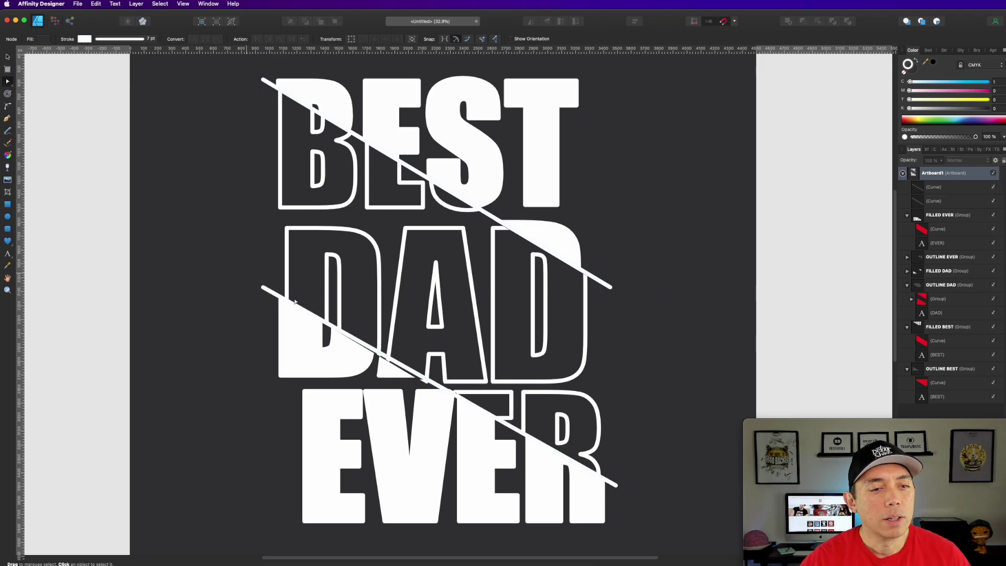
pyautogui.click(616, 487)
pyautogui.moveTo(616, 486)
pyautogui.mouseDown()
pyautogui.moveTo(608, 483)
pyautogui.moveTo(621, 490)
pyautogui.mouseUp()
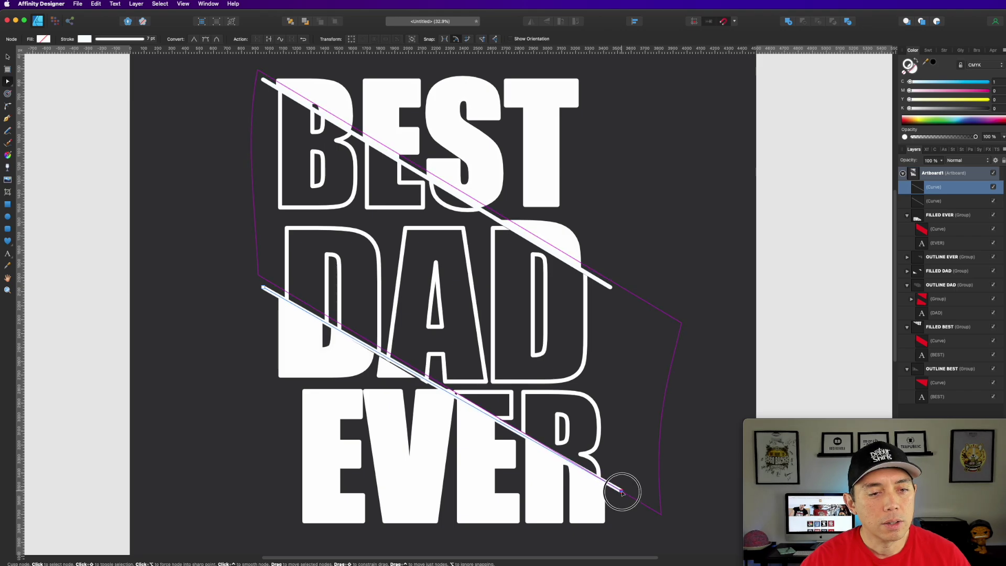
pyautogui.click(398, 318)
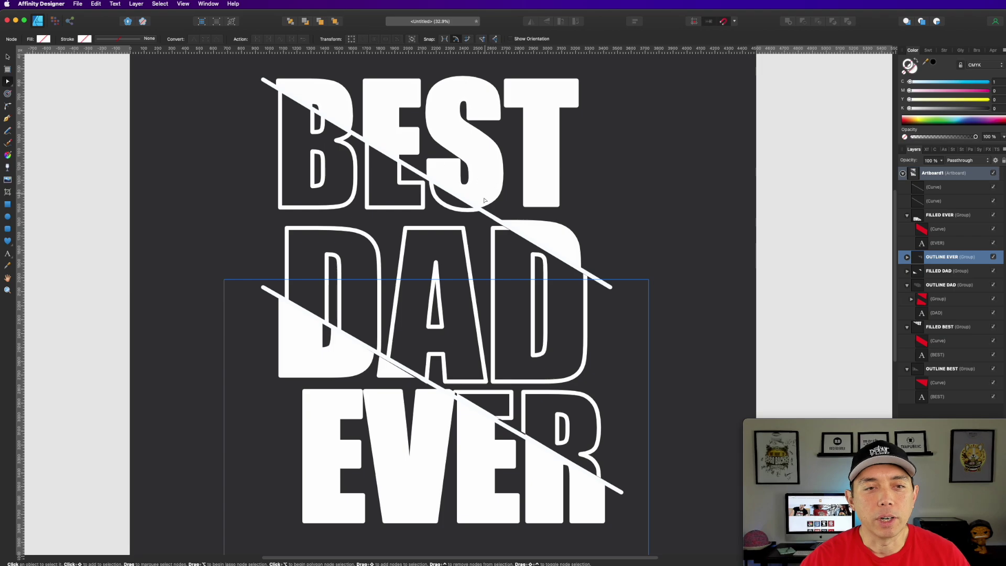
pyautogui.click(590, 322)
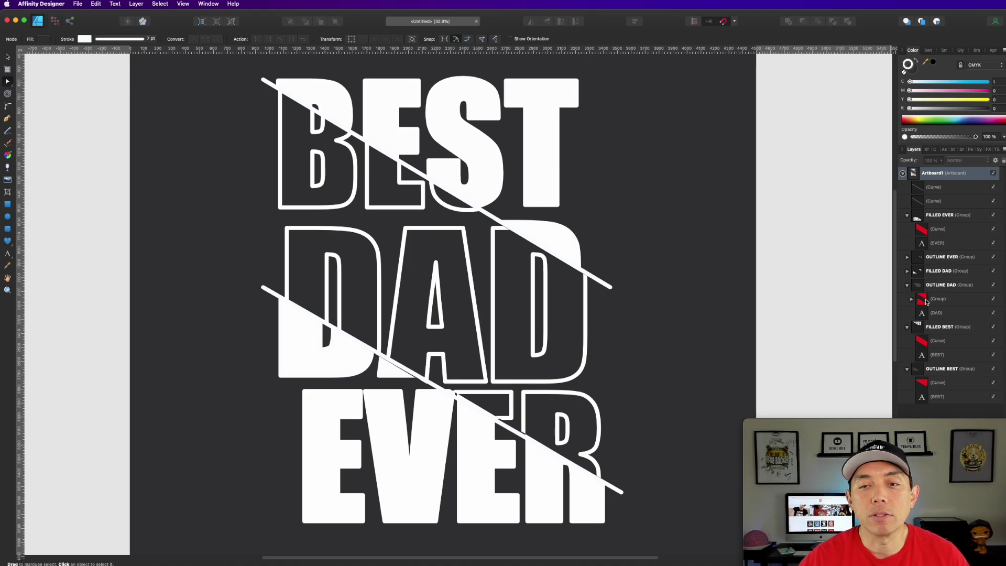
# - Fill the outline DAD text with red, using C 0, M 100, Y 100 and K 0
pyautogui.click(938, 313)
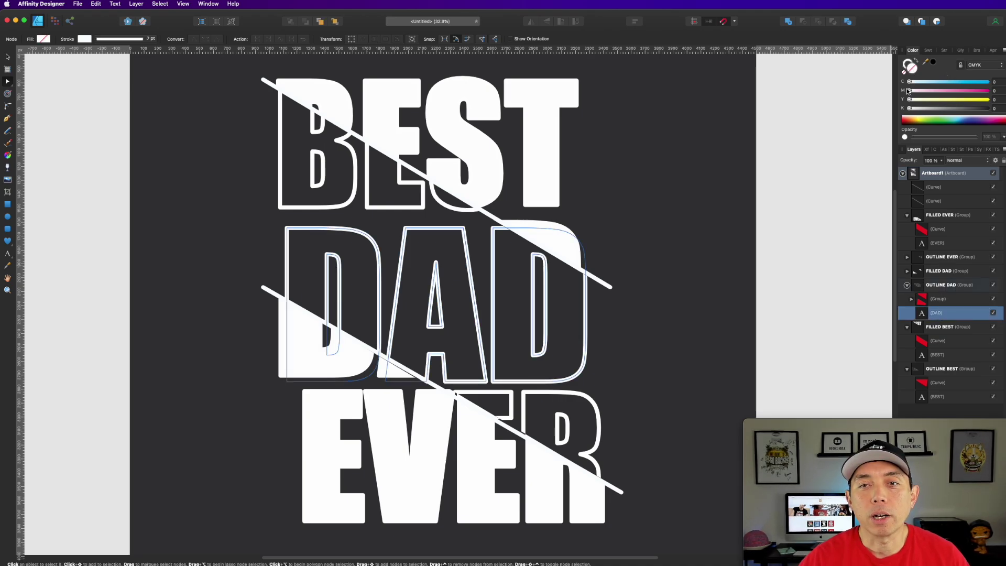
pyautogui.moveTo(910, 100); pyautogui.dragTo(987, 100)
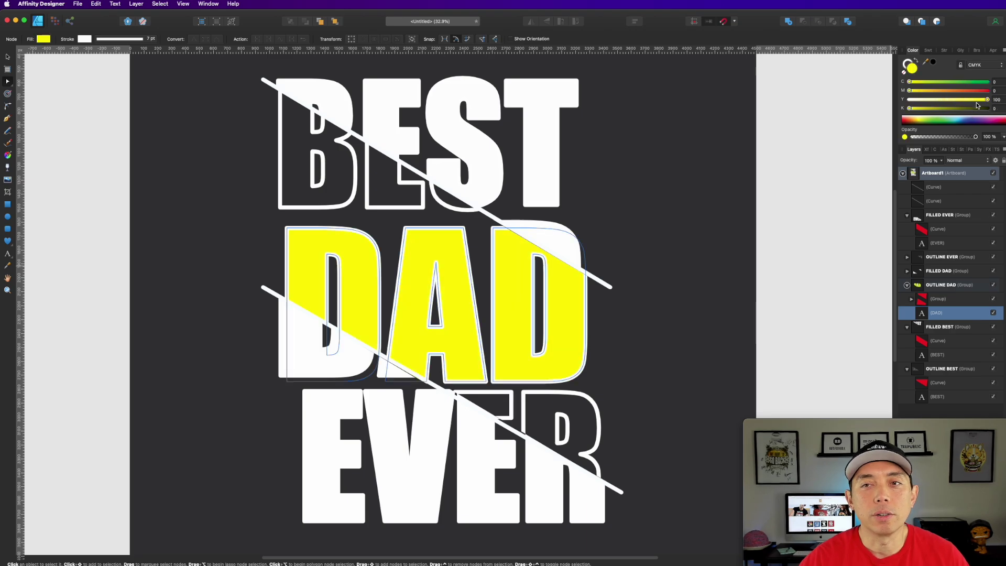
pyautogui.moveTo(910, 90)
pyautogui.mouseDown()
pyautogui.moveTo(988, 90)
pyautogui.moveTo(910, 100)
pyautogui.mouseUp()
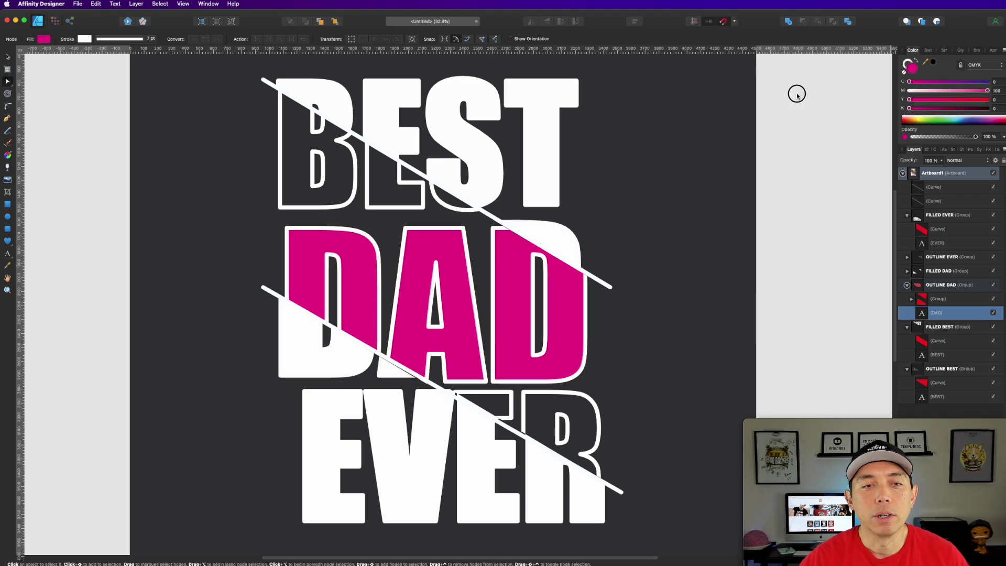
pyautogui.moveTo(910, 100); pyautogui.dragTo(987, 99)
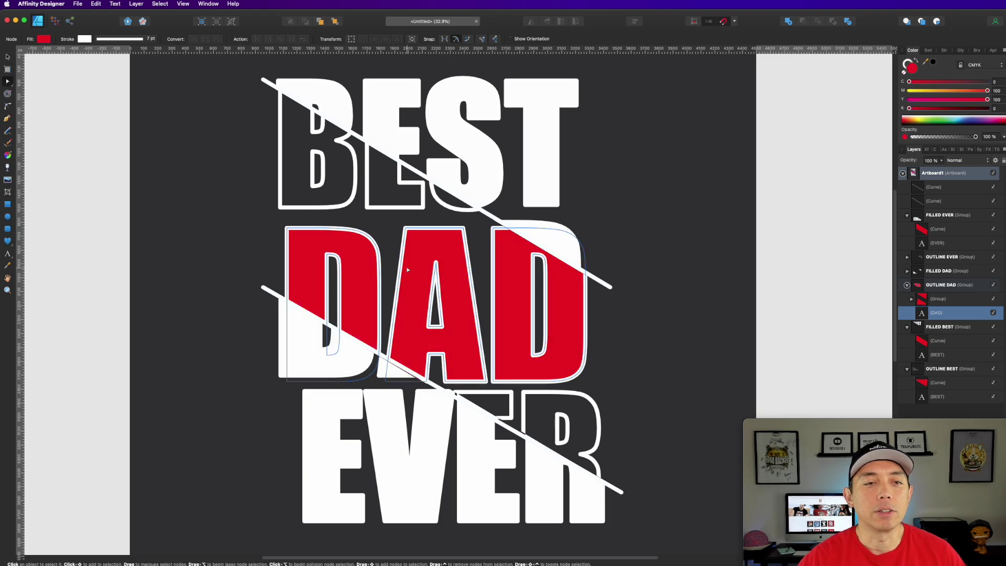
pyautogui.click(824, 157)
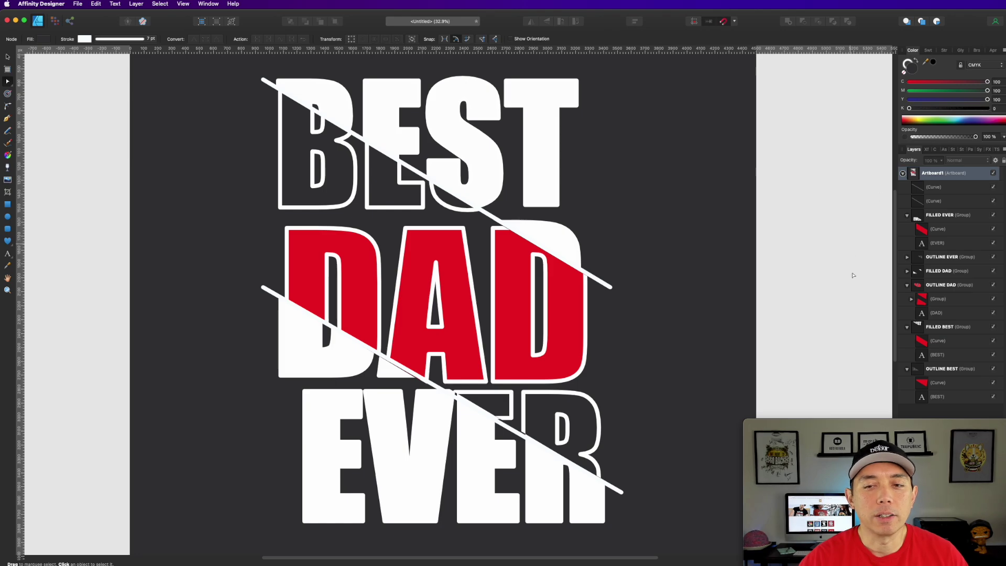
# - Remove the fill from the outline DAD text, keeping only its white stroke
pyautogui.click(936, 313)
pyautogui.moveTo(992, 120); pyautogui.dragTo(921, 119)
pyautogui.click(903, 72)
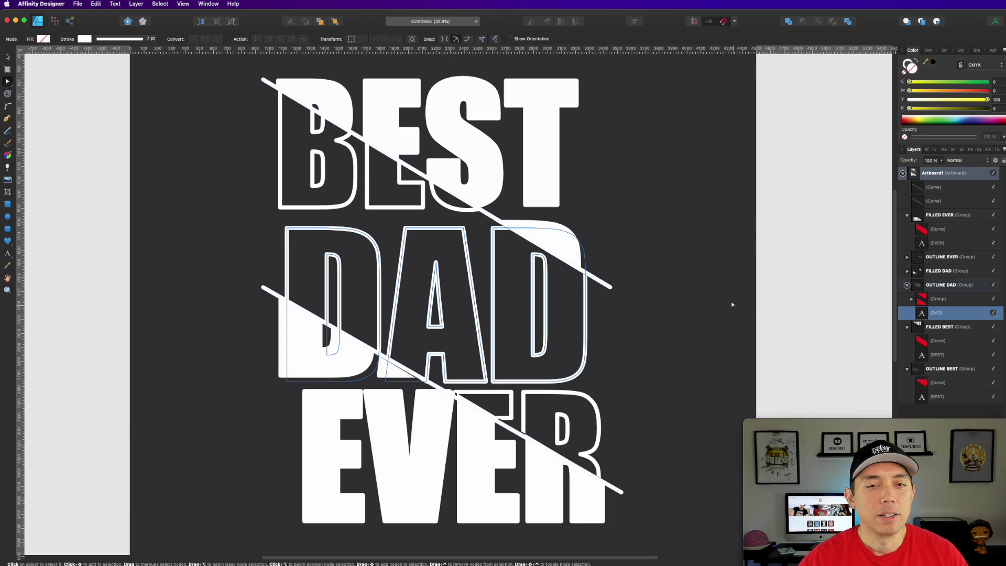
pyautogui.click(766, 312)
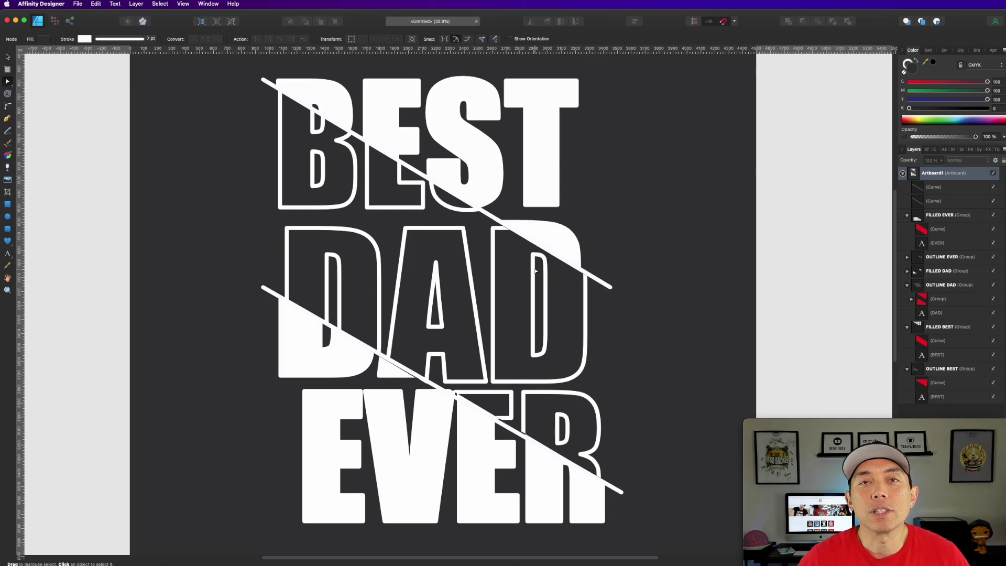
# - Move the FILLED EVER group slightly up and to the left, closer to the DAD text
pyautogui.scroll(-2, 597, 225)
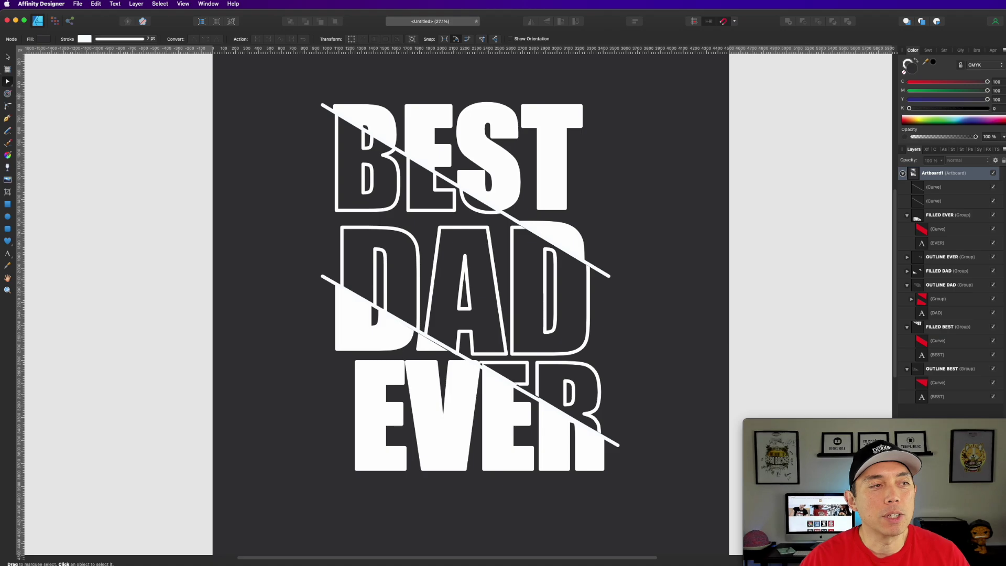
pyautogui.click(7, 57)
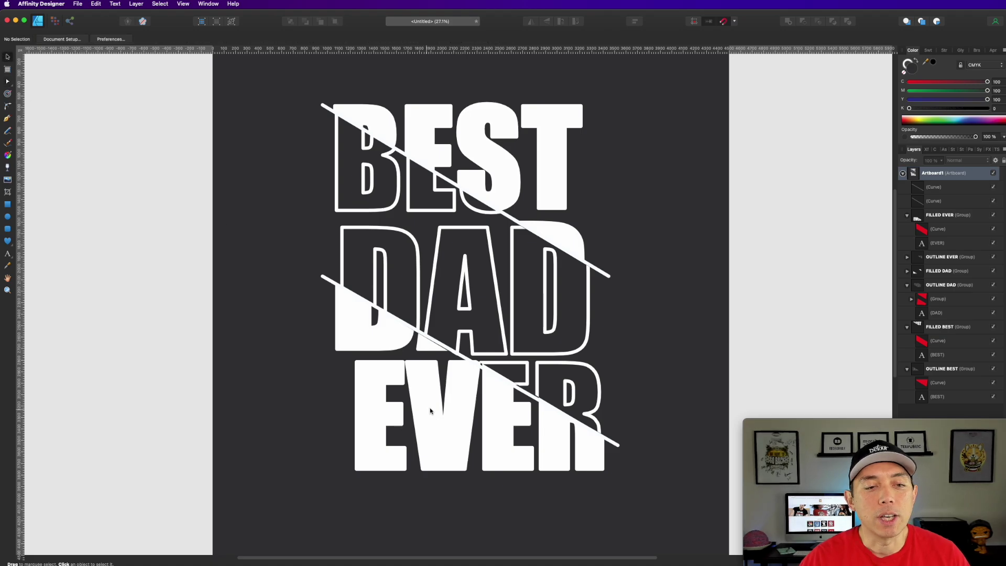
pyautogui.click(454, 392)
pyautogui.moveTo(451, 388); pyautogui.dragTo(449, 386)
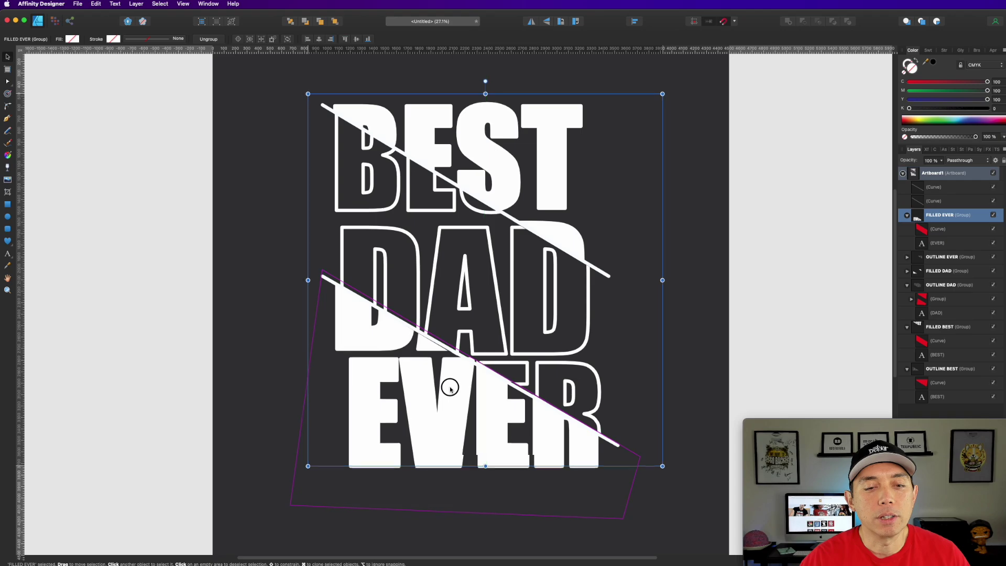
pyautogui.click(714, 301)
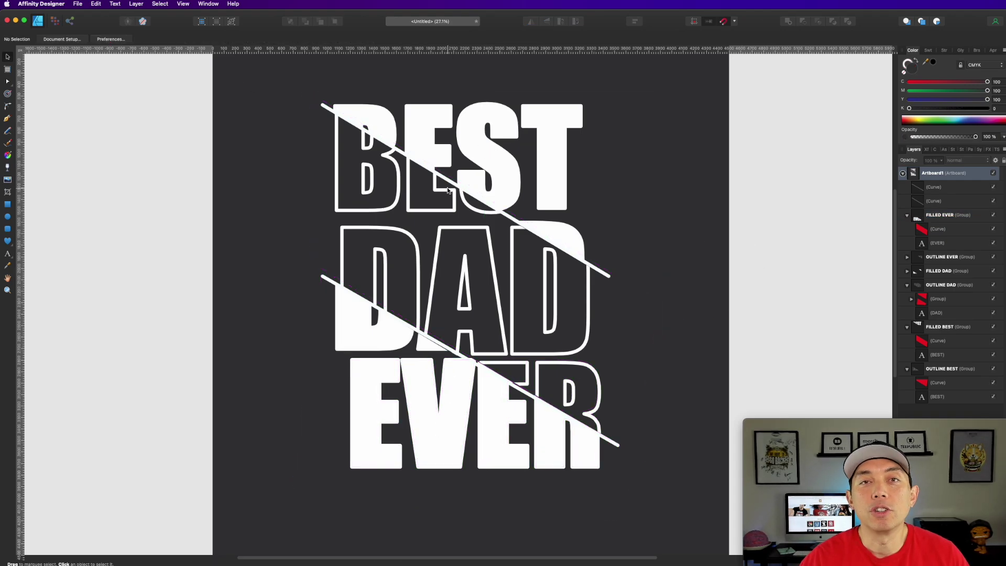